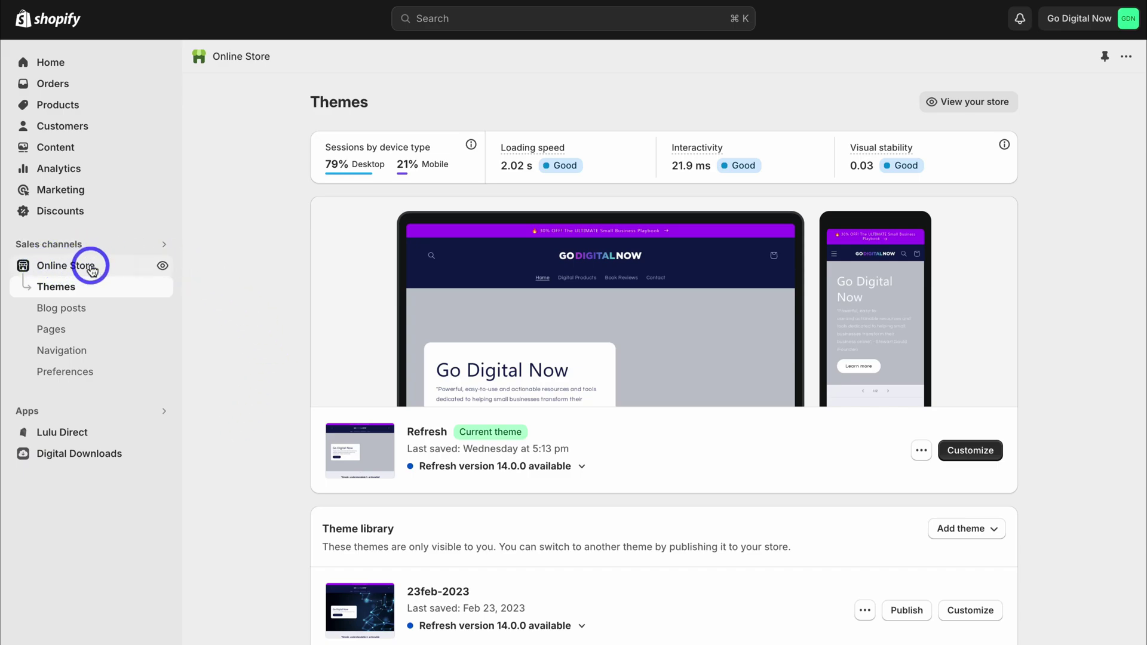
# Create a new blog post from the Online Store's Blog posts list
pyautogui.click(101, 315)
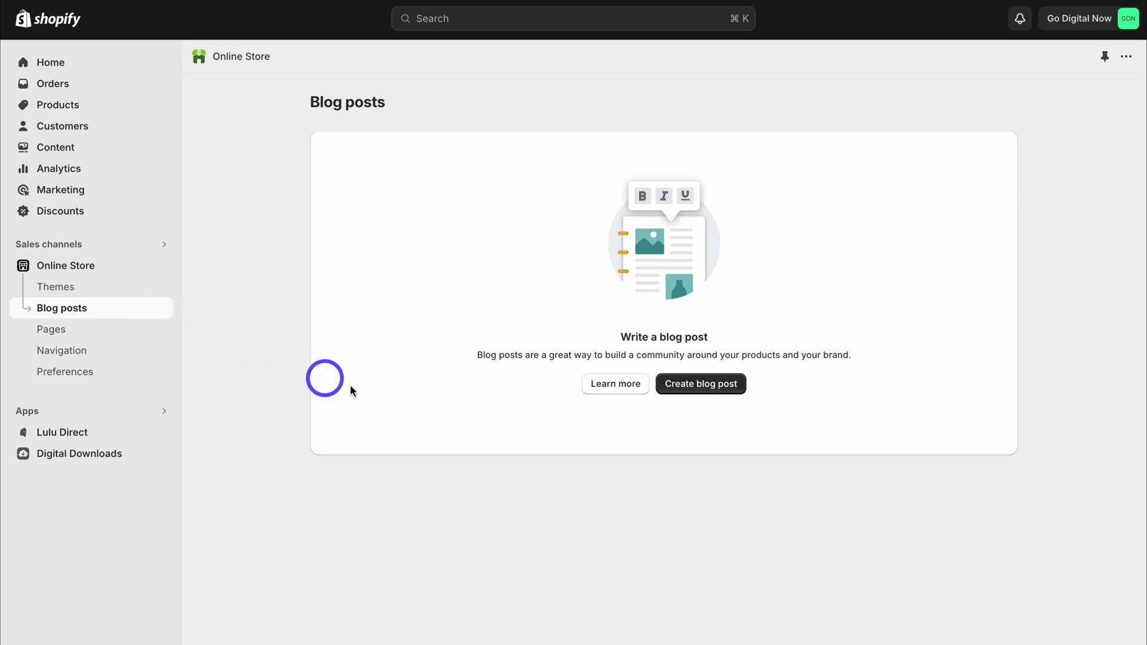
pyautogui.click(701, 384)
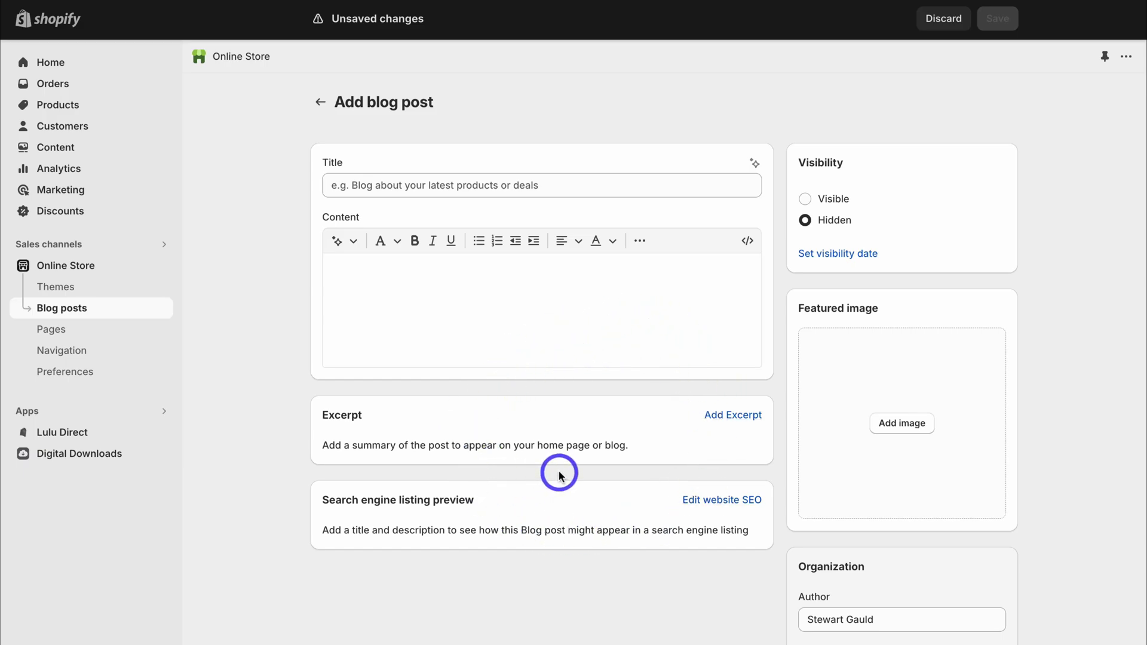
pyautogui.click(380, 185)
# Paste 'Sheetify CRM 4.0 is Here! Our Best Google Sheets CRM Template is Live' as the post title
pyautogui.write('Sheetify CRM 4.0 is Here! Our Best Google Sheets CRM Template is Live')
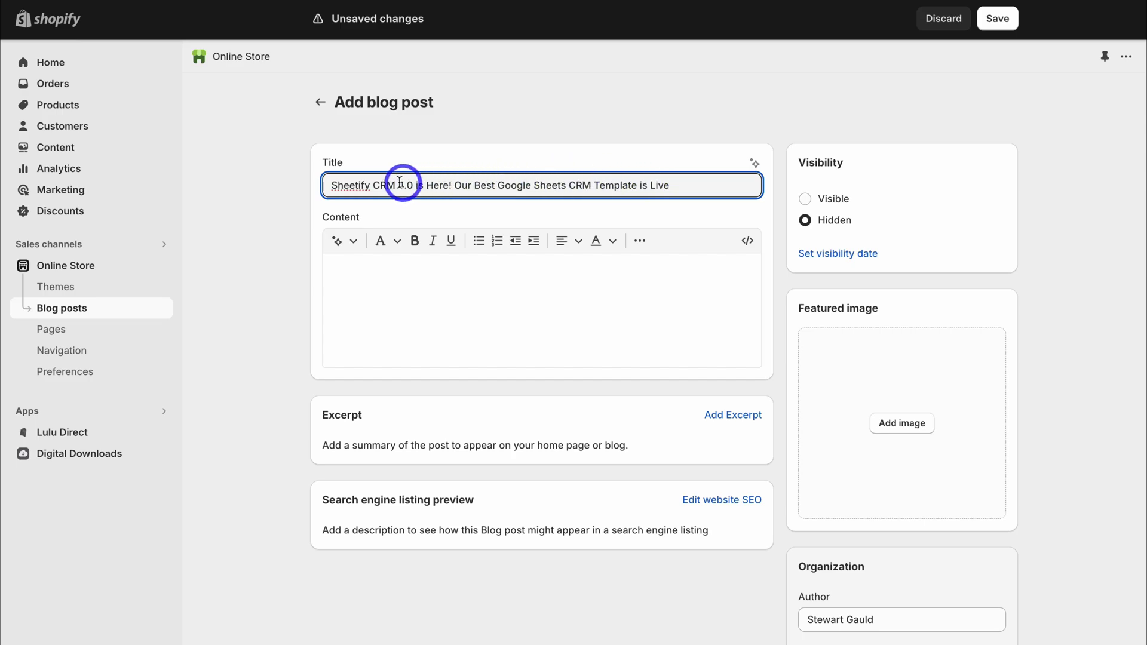
pyautogui.moveTo(385, 185); pyautogui.dragTo(331, 185)
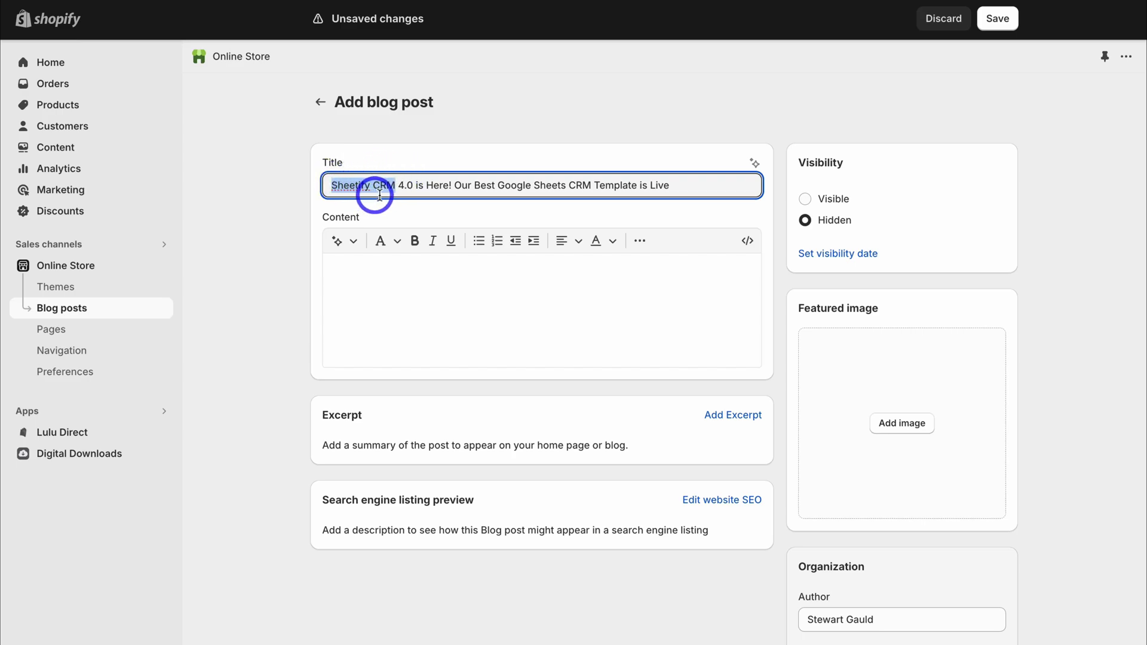
pyautogui.moveTo(475, 185); pyautogui.dragTo(621, 185)
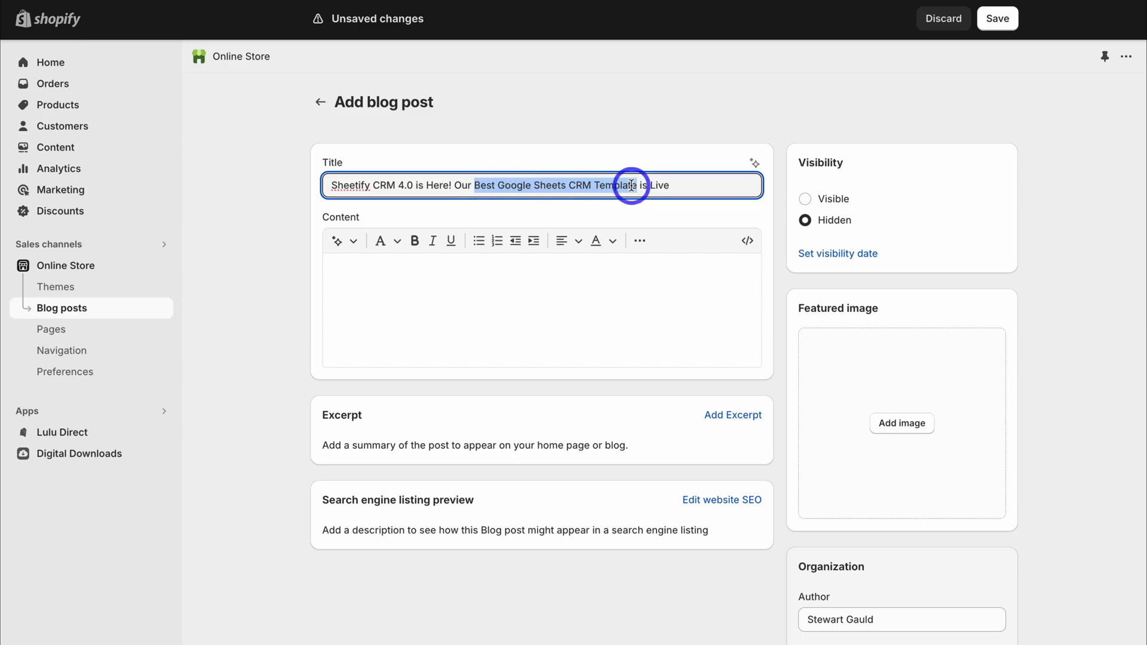
pyautogui.click(628, 184)
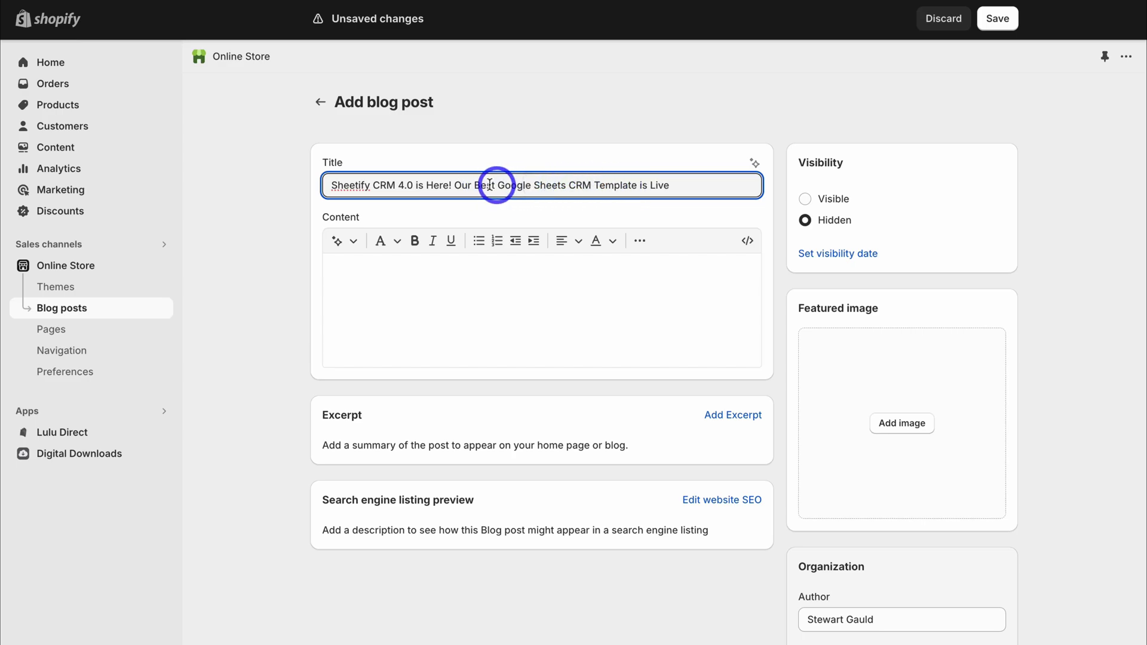
pyautogui.moveTo(476, 185); pyautogui.dragTo(591, 185)
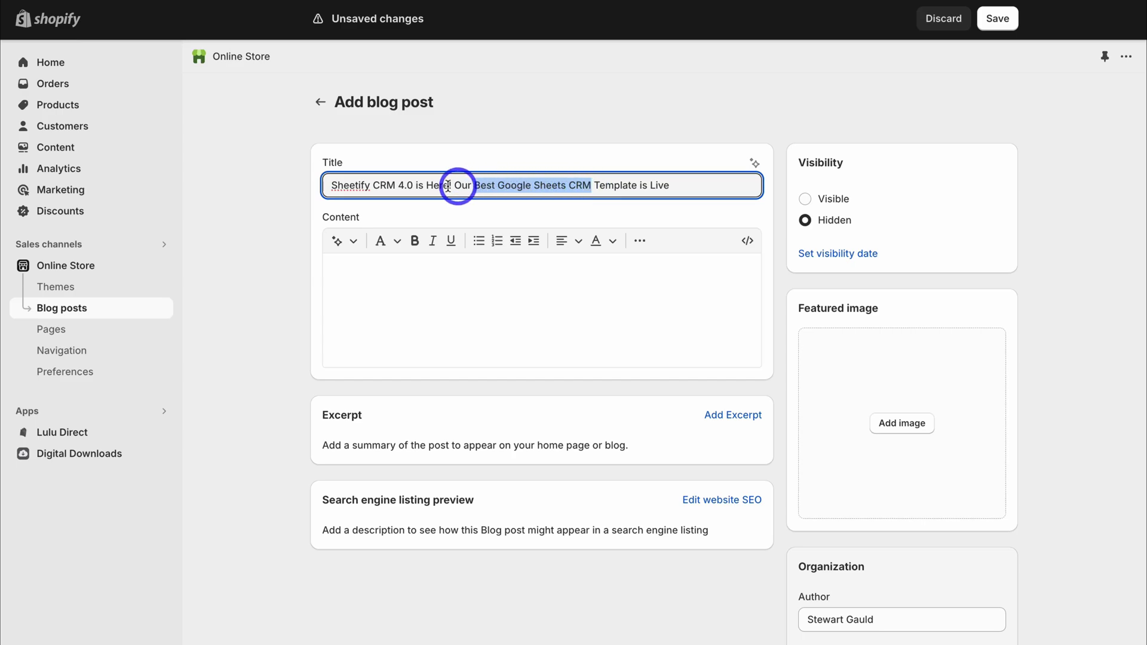
pyautogui.click(675, 186)
pyautogui.click(539, 274)
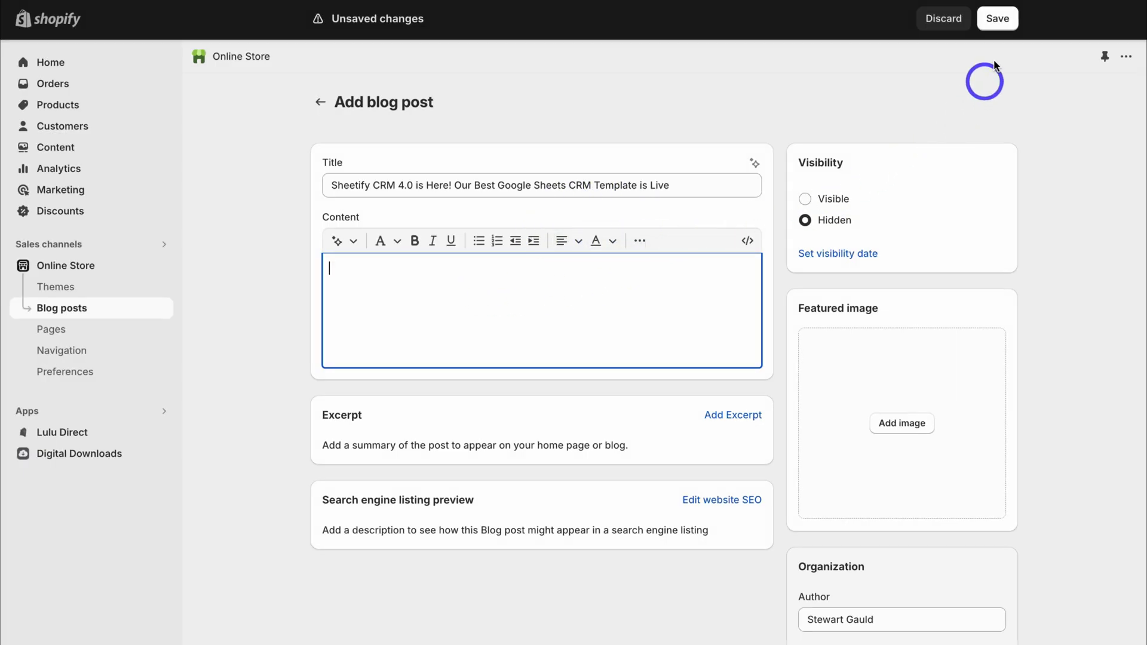
# Save the post and add the Sheetify CRM thumbnail as its featured image
pyautogui.click(993, 28)
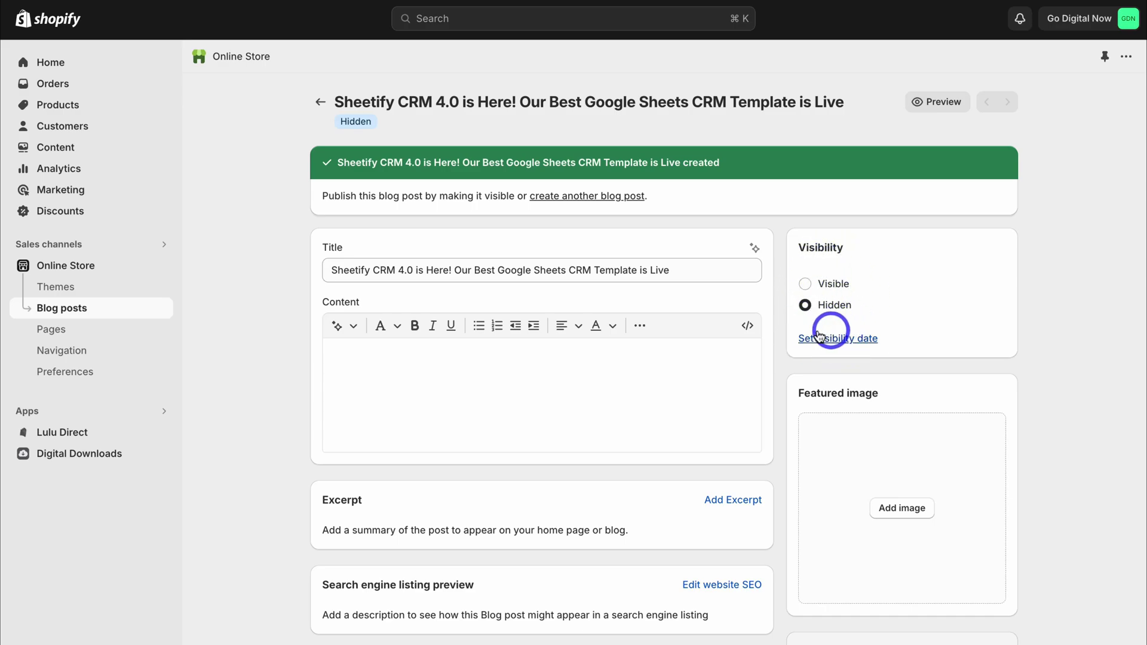
pyautogui.scroll(-2, 824, 335)
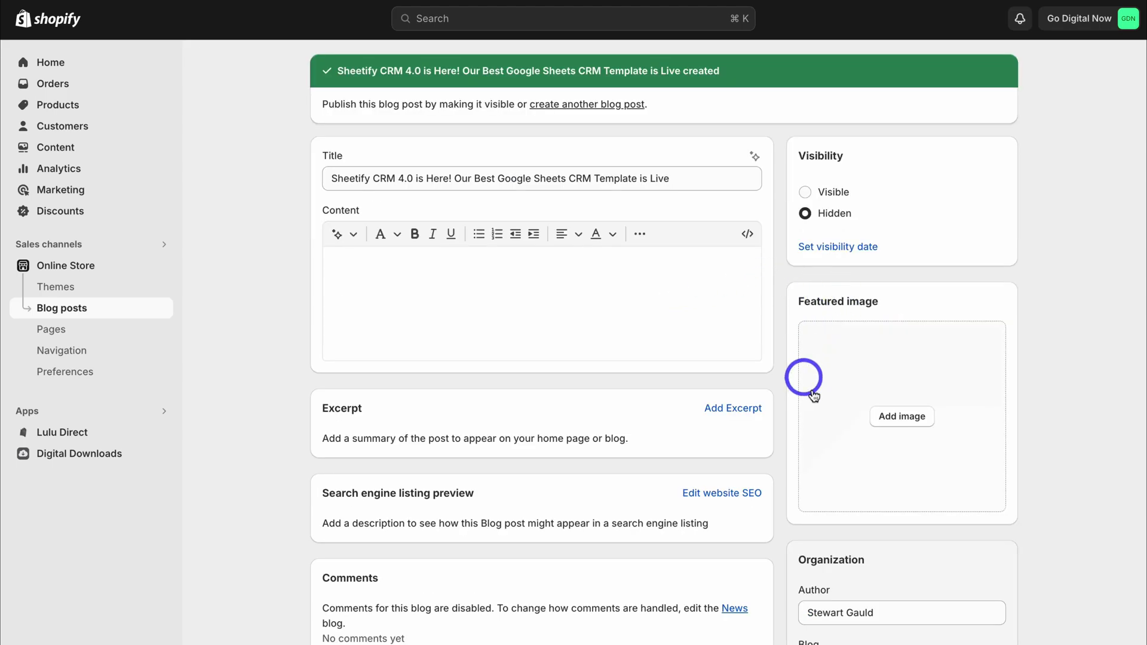
pyautogui.click(901, 418)
pyautogui.click(433, 359)
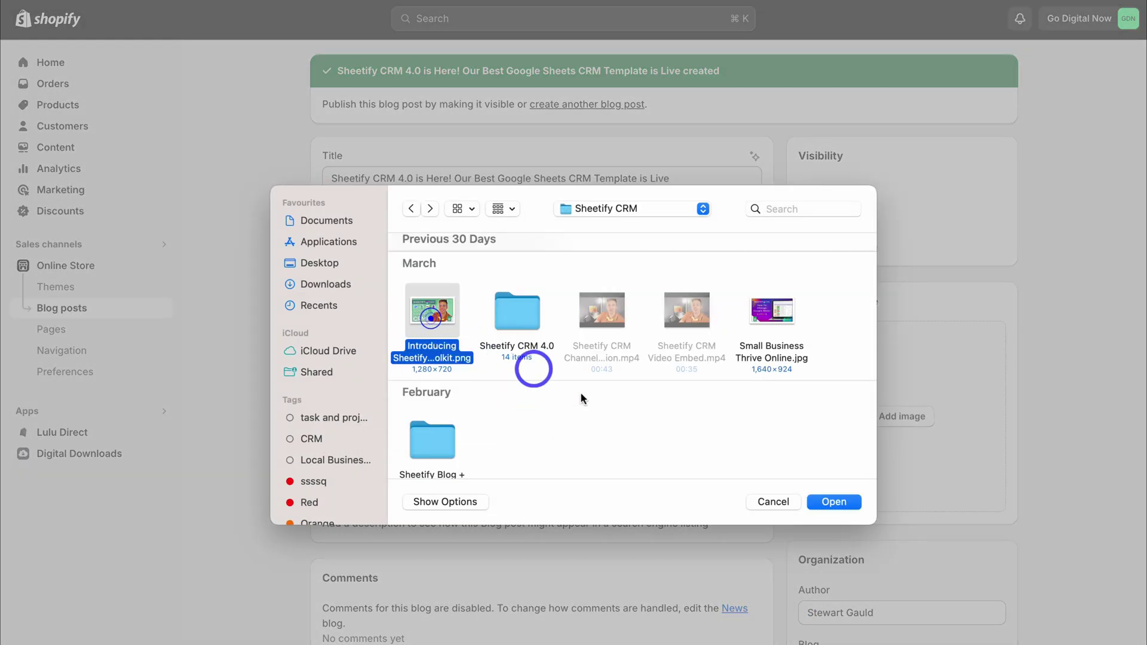
pyautogui.click(839, 503)
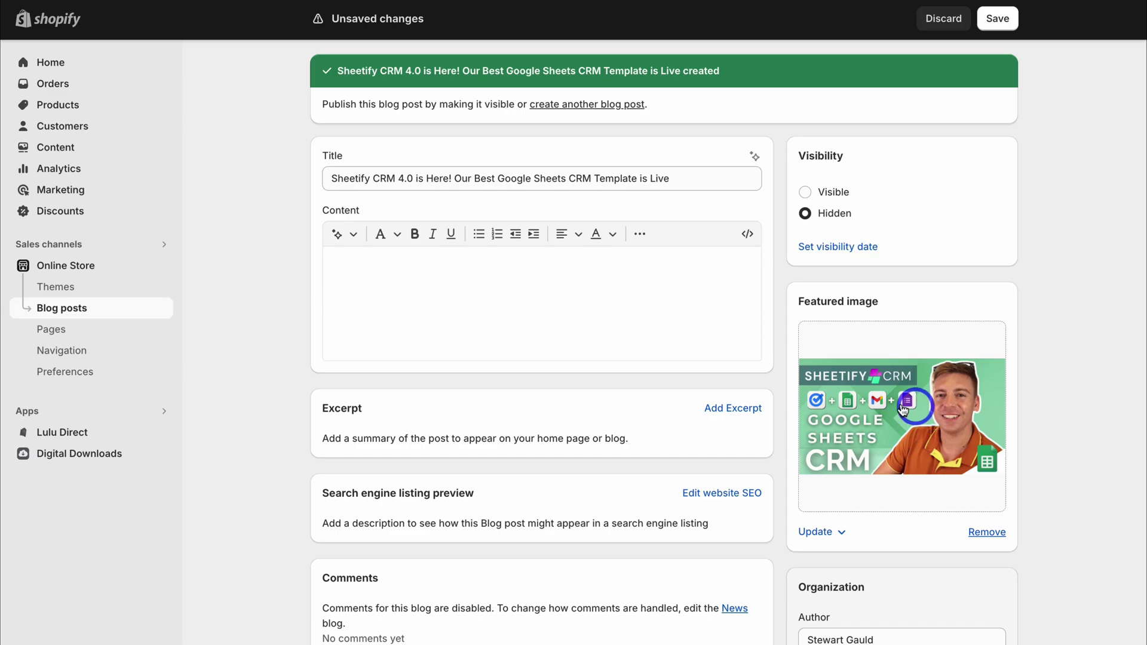
# Set the featured image's alt text to the post title and save it
pyautogui.click(883, 434)
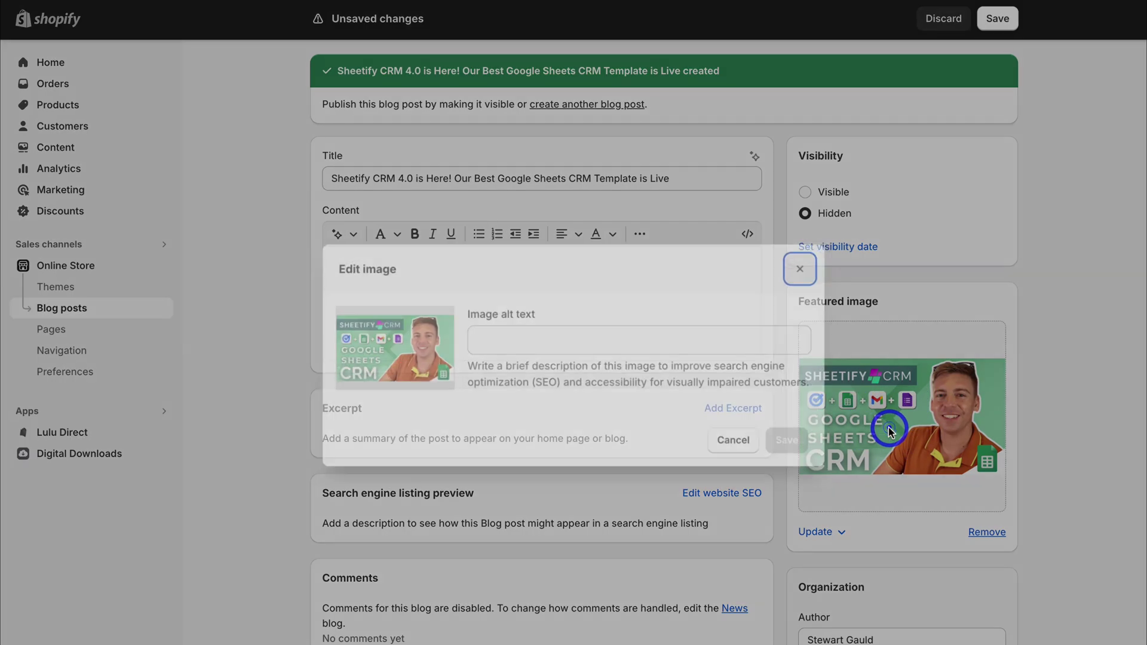
pyautogui.click(525, 345)
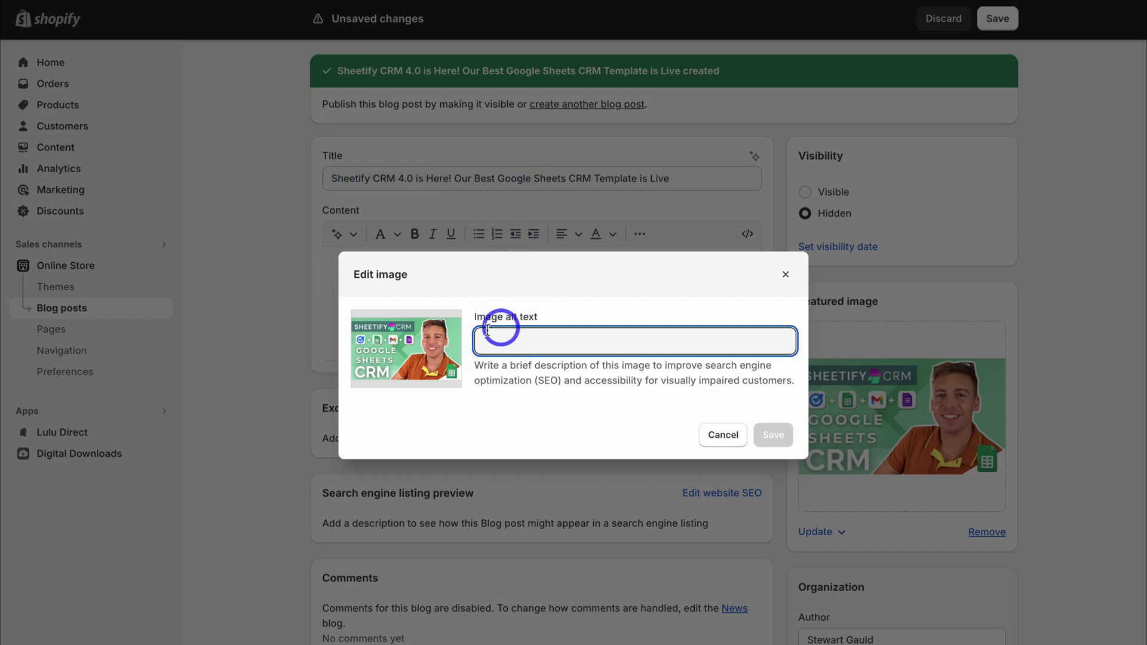
pyautogui.write('Sheetify CRM 4.0 is Here! Our Best Google Sheets CRM Template is Live')
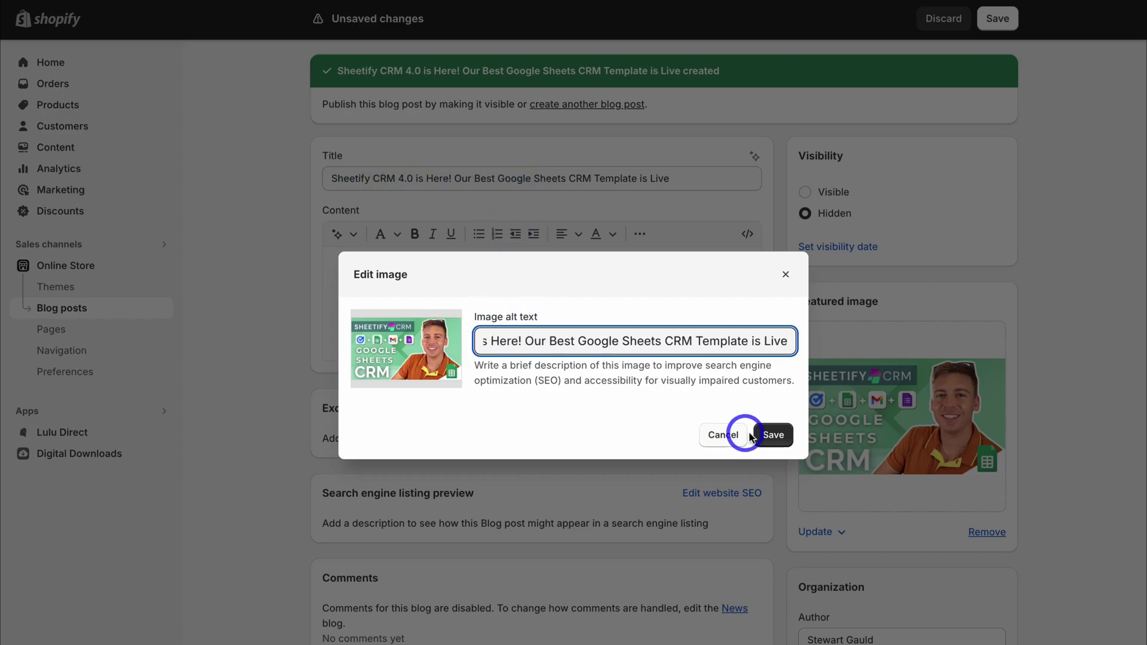
pyautogui.click(768, 436)
pyautogui.click(411, 293)
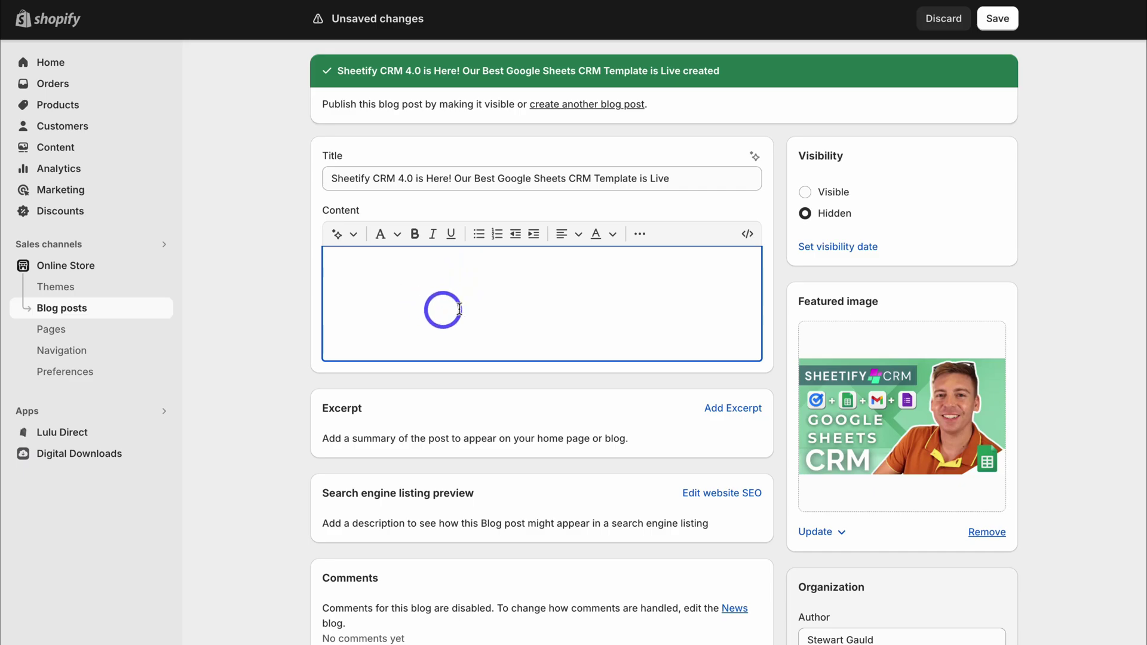
pyautogui.hotkey('ctrl', 'v')
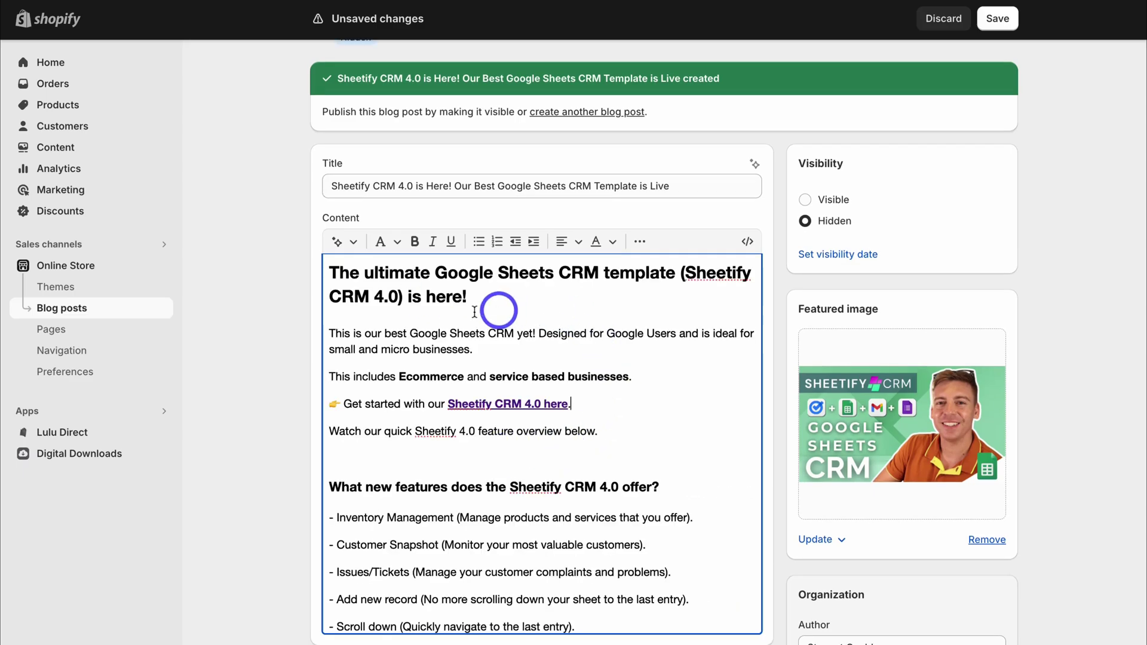
pyautogui.scroll(-15, 553, 422)
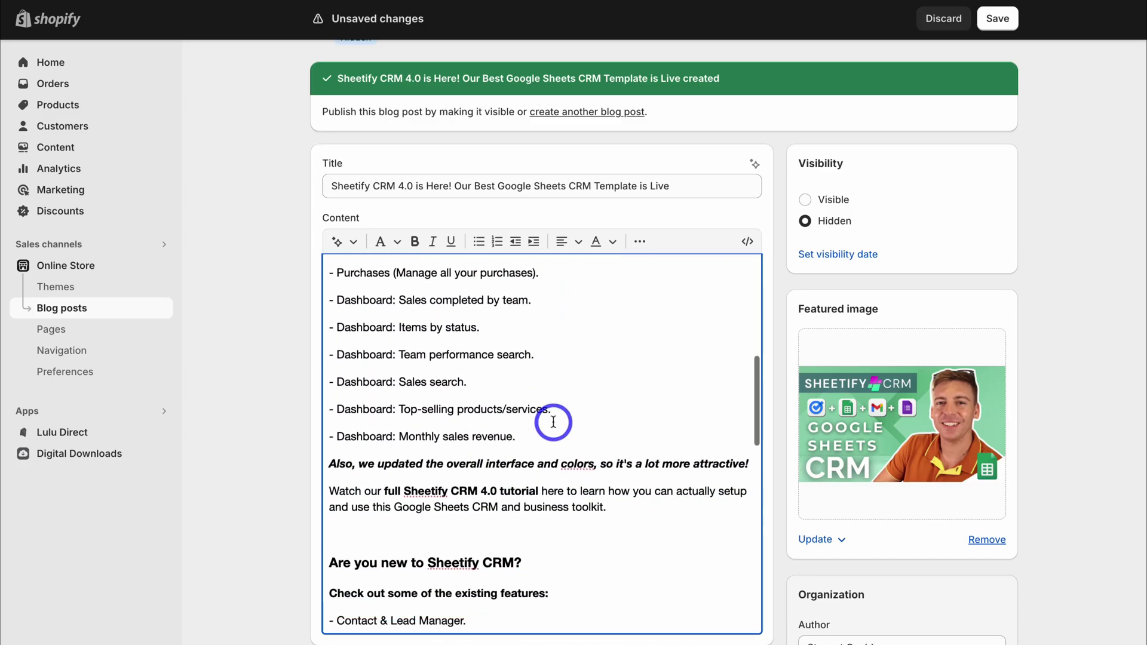
pyautogui.scroll(-5, 553, 423)
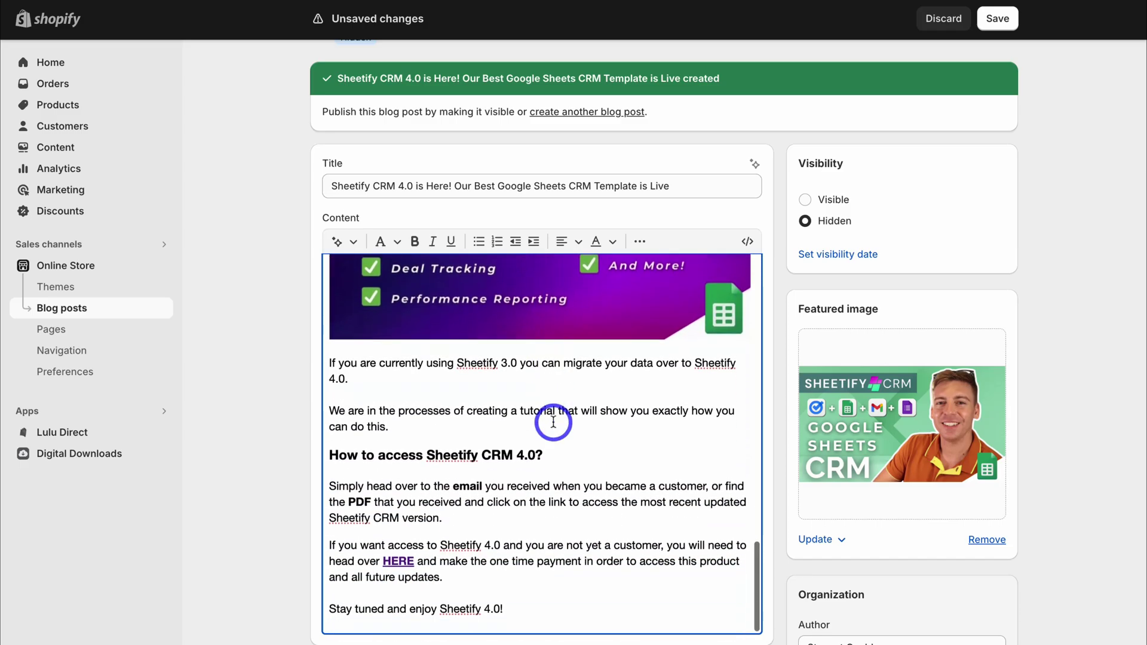
pyautogui.scroll(20, 553, 423)
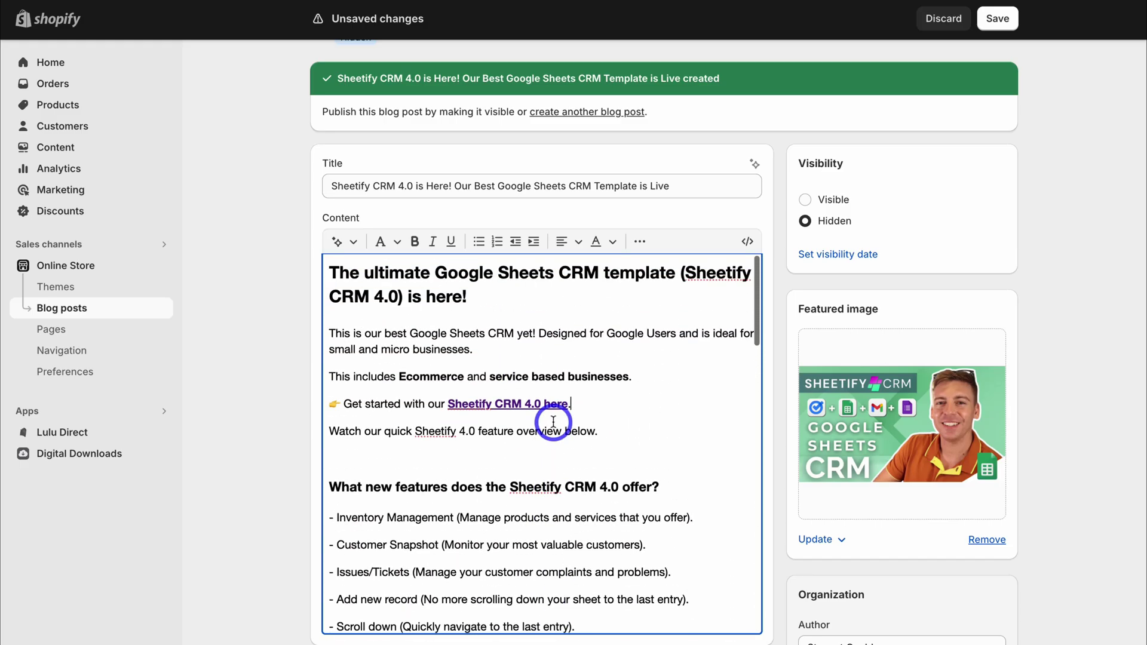
pyautogui.tripleClick(468, 296)
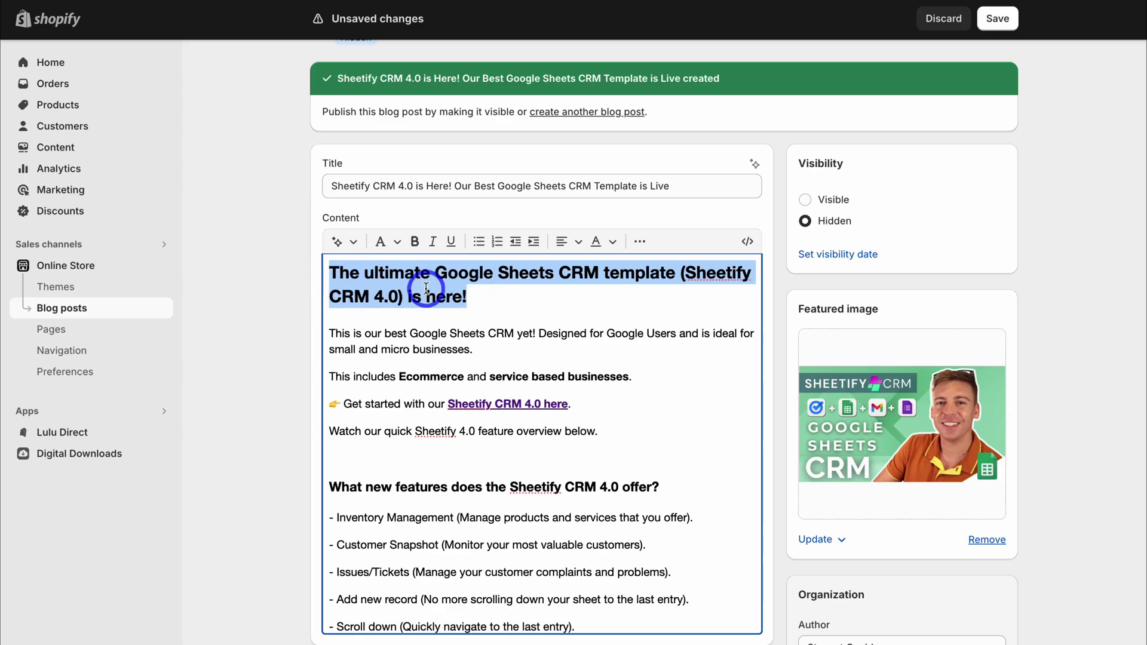
pyautogui.moveTo(676, 188); pyautogui.dragTo(333, 187)
pyautogui.tripleClick(468, 295)
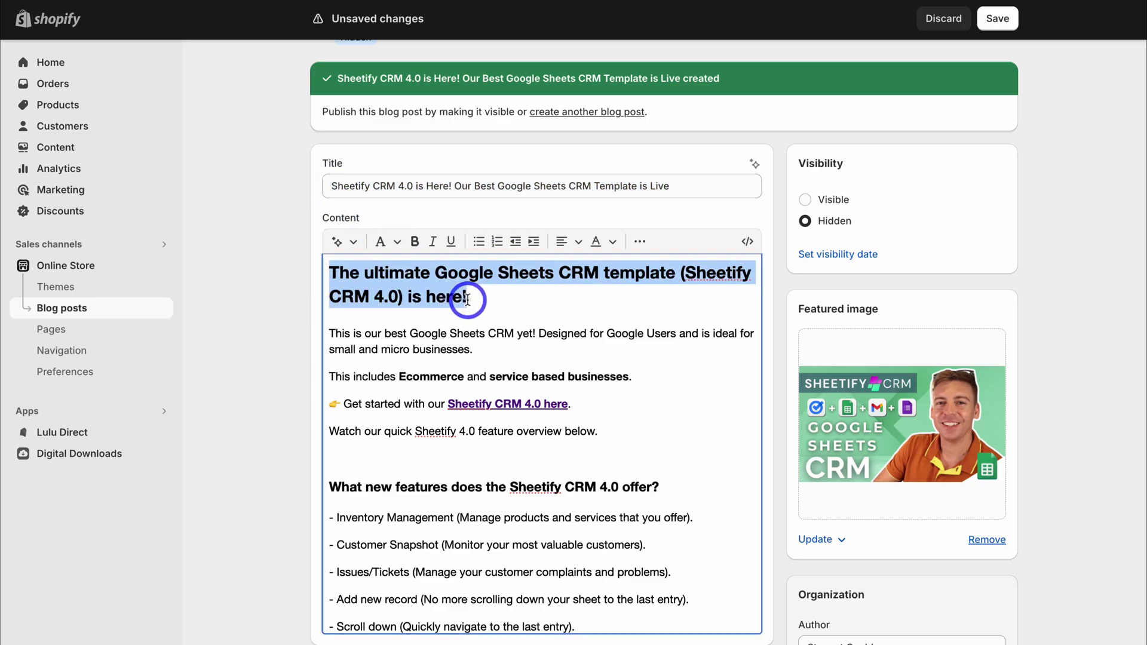
pyautogui.scroll(-1, 468, 299)
pyautogui.moveTo(632, 397); pyautogui.dragTo(328, 304)
pyautogui.click(596, 366)
pyautogui.moveTo(571, 371); pyautogui.dragTo(446, 369)
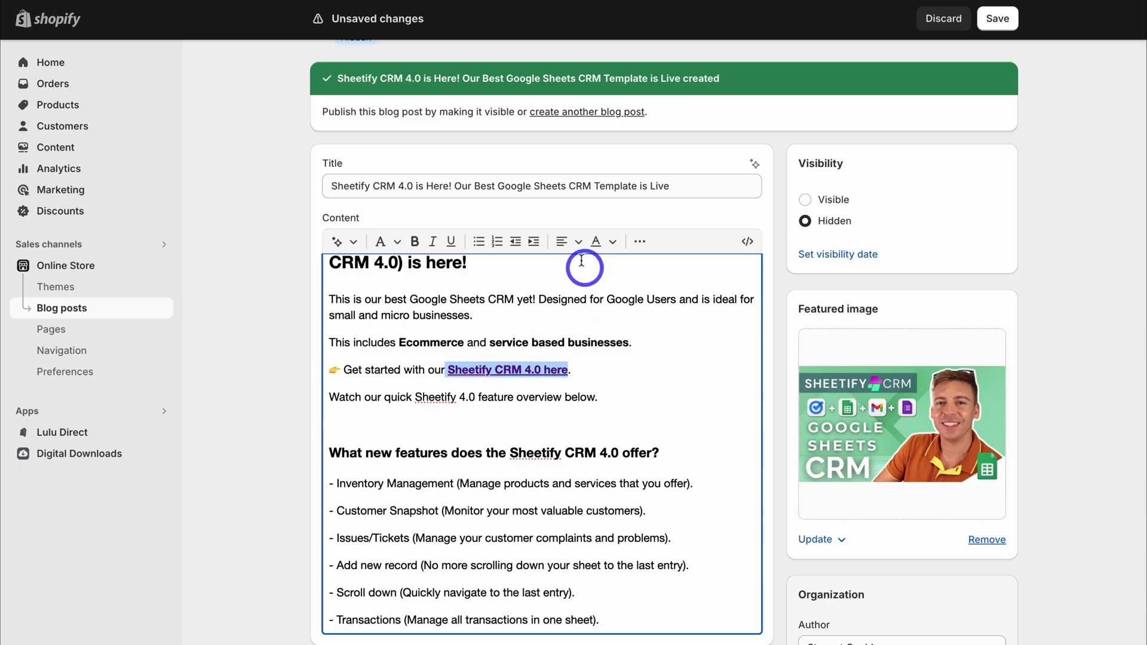
pyautogui.click(641, 245)
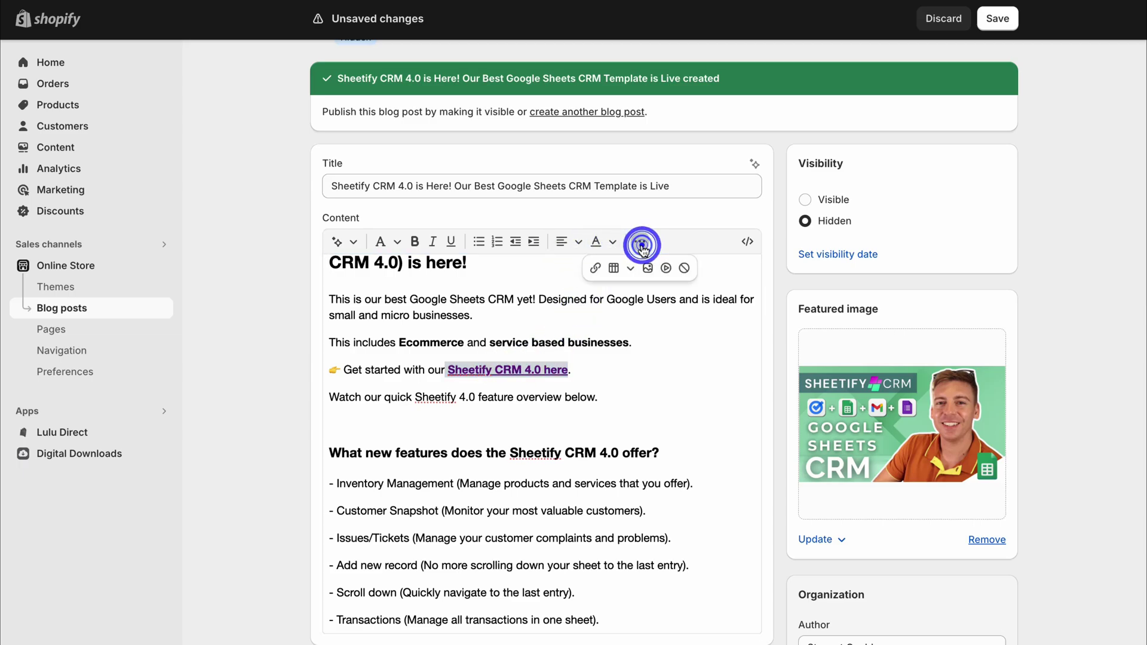
pyautogui.click(625, 358)
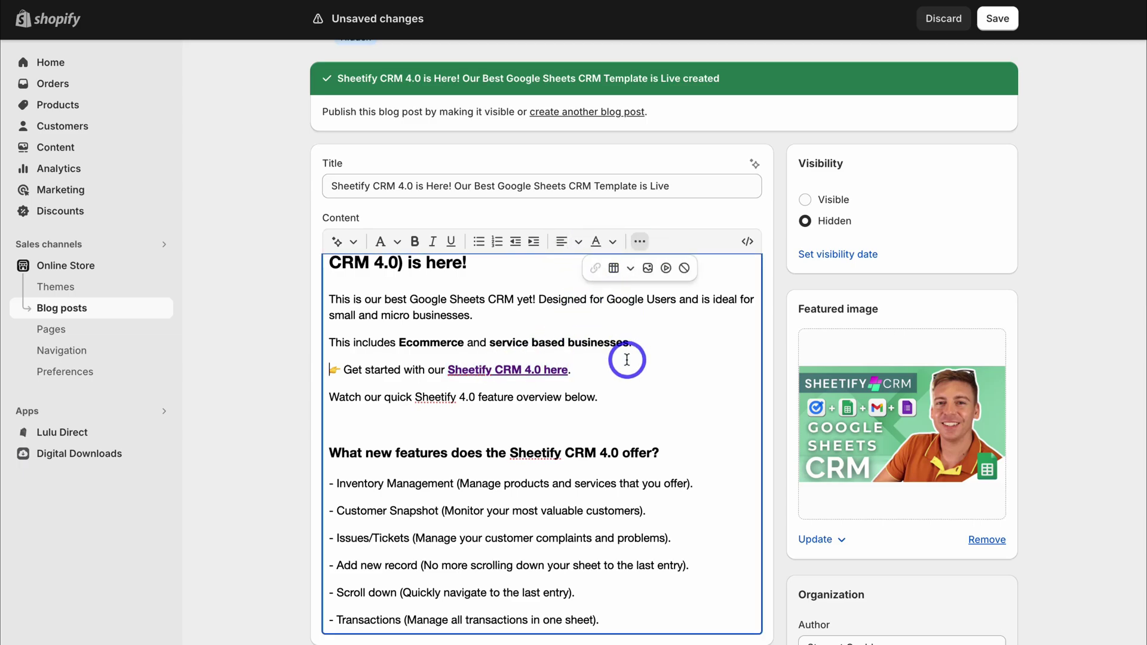
pyautogui.scroll(-2, 625, 356)
pyautogui.moveTo(660, 328); pyautogui.dragTo(333, 328)
pyautogui.click(395, 242)
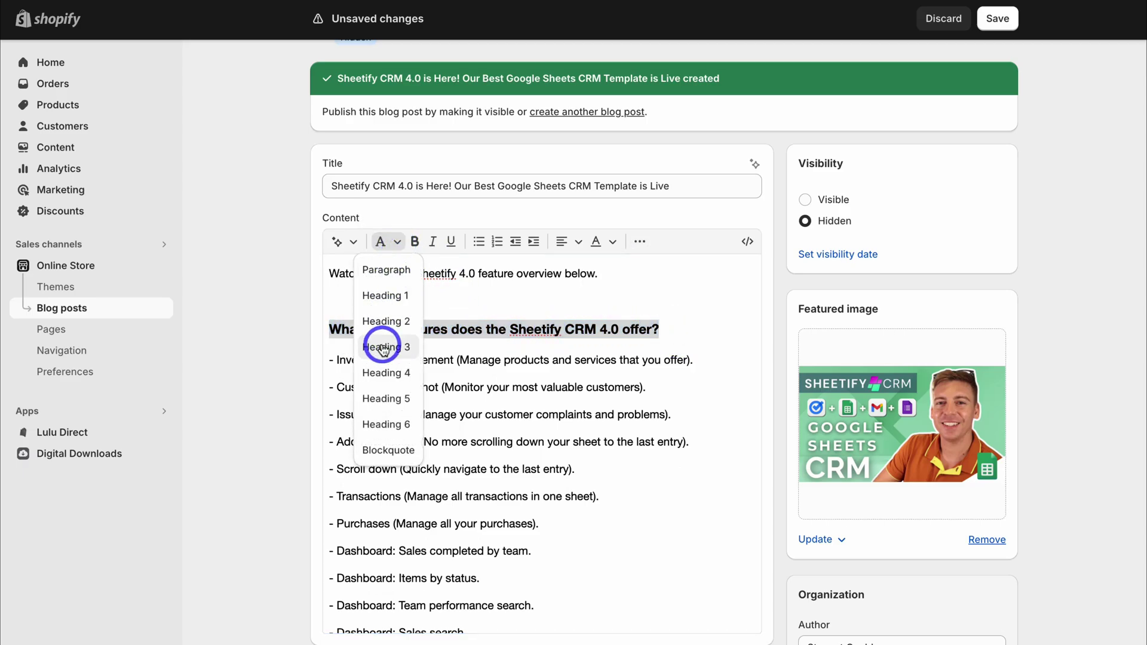
pyautogui.click(512, 373)
pyautogui.moveTo(577, 557); pyautogui.dragTo(329, 358)
pyautogui.click(396, 241)
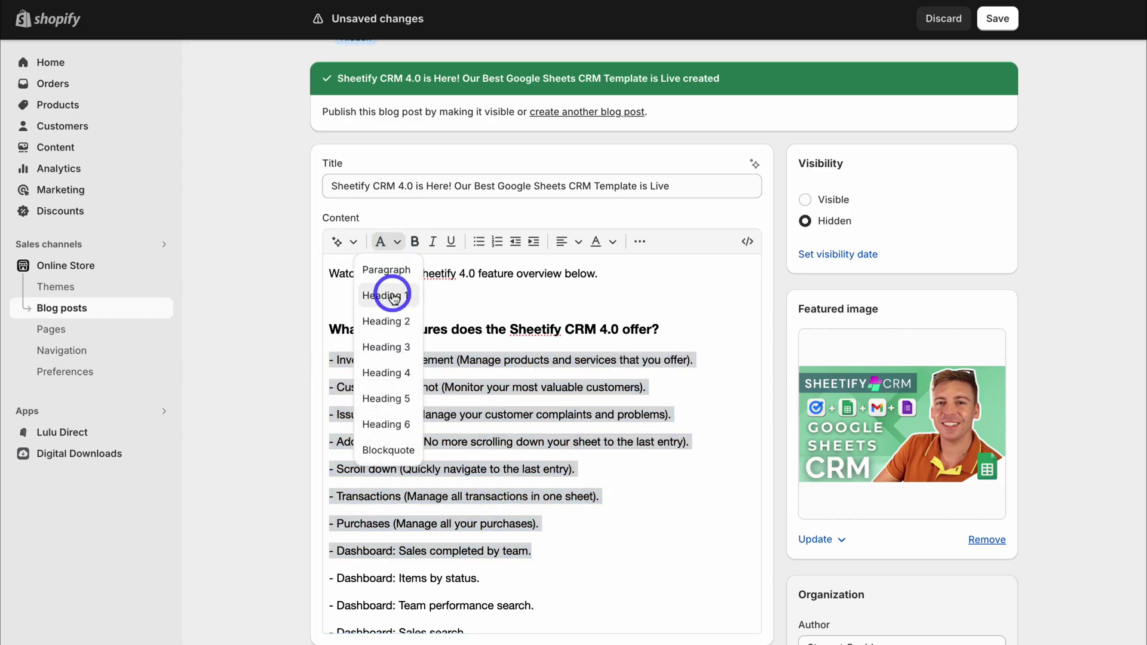
pyautogui.click(534, 292)
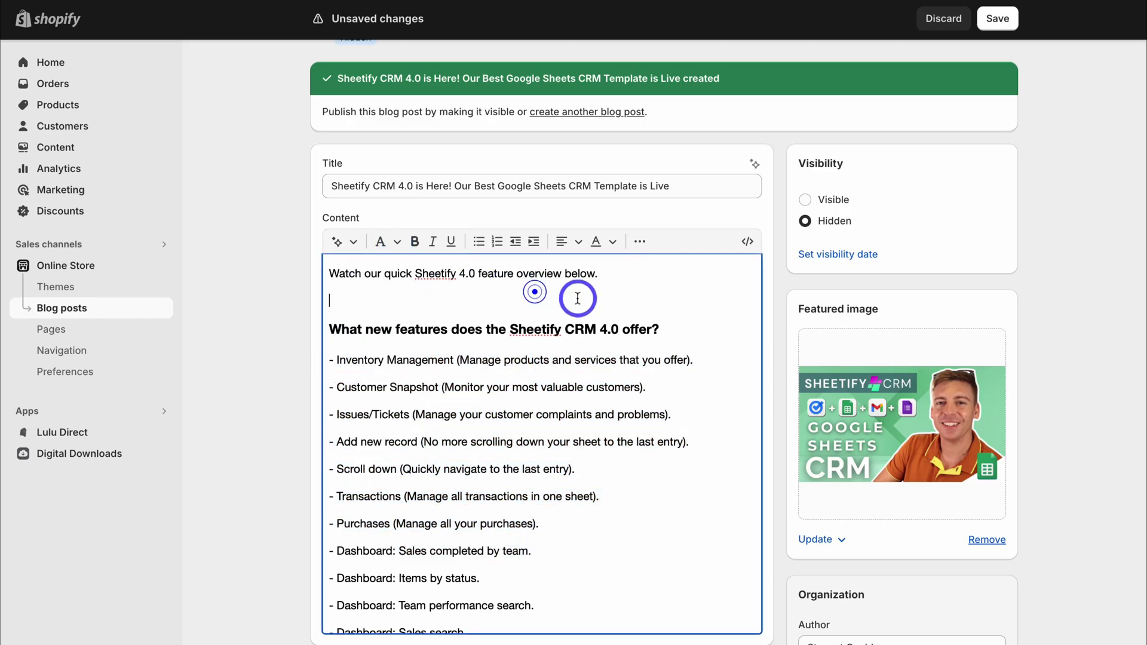
pyautogui.scroll(3, 577, 297)
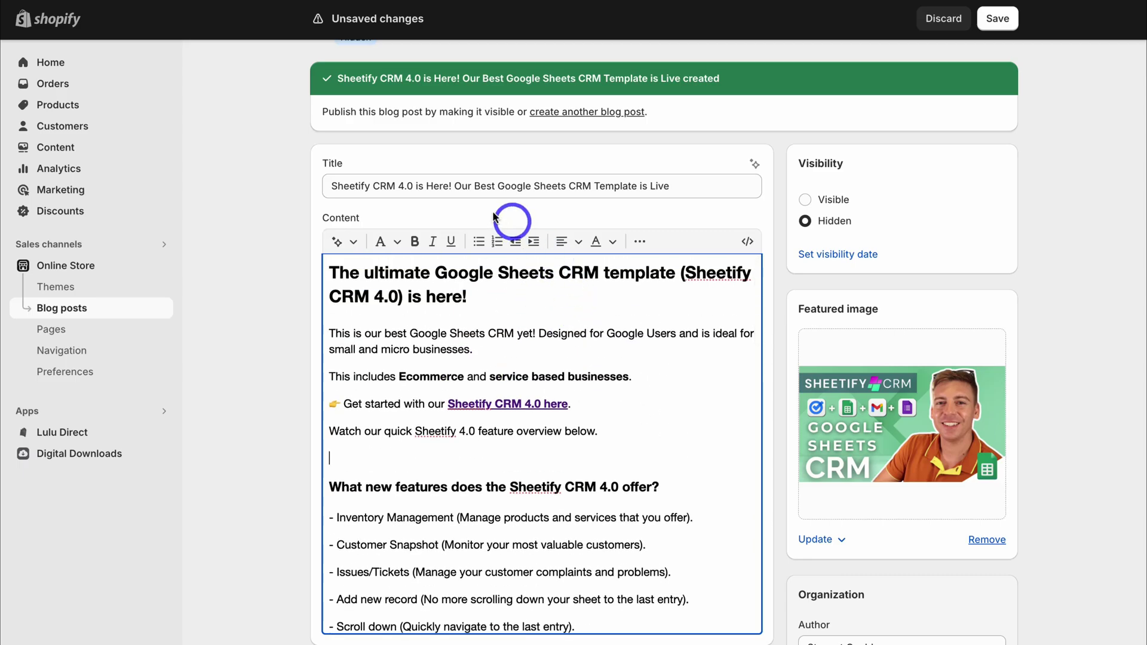
pyautogui.moveTo(487, 293); pyautogui.dragTo(327, 259)
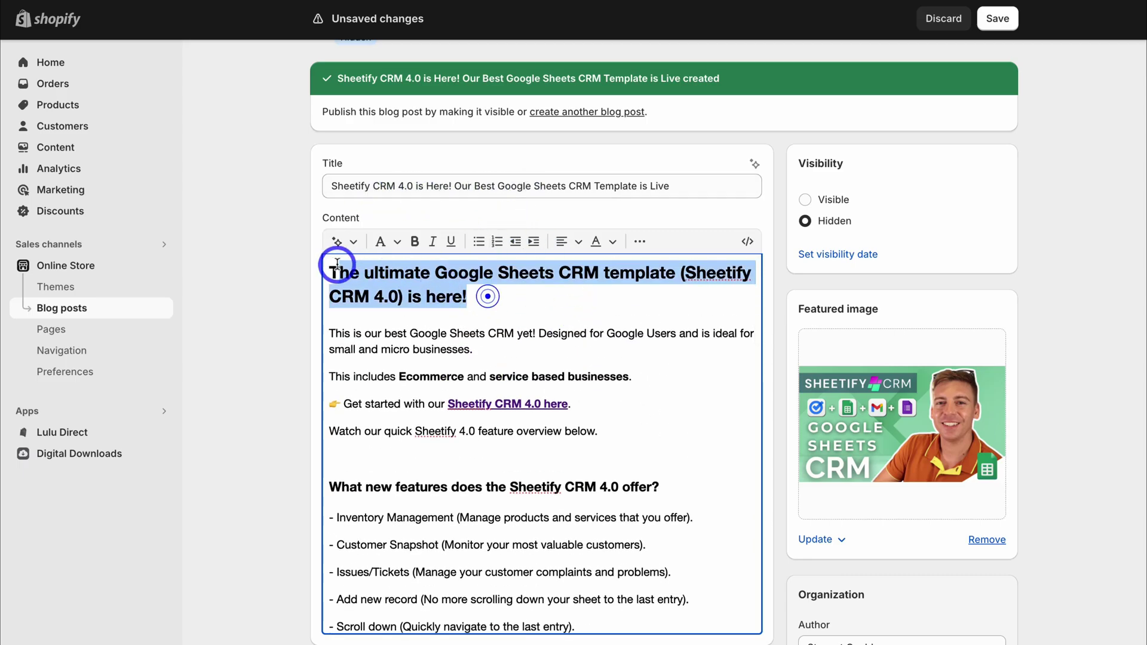
pyautogui.scroll(-2, 422, 335)
pyautogui.scroll(-2, 422, 335)
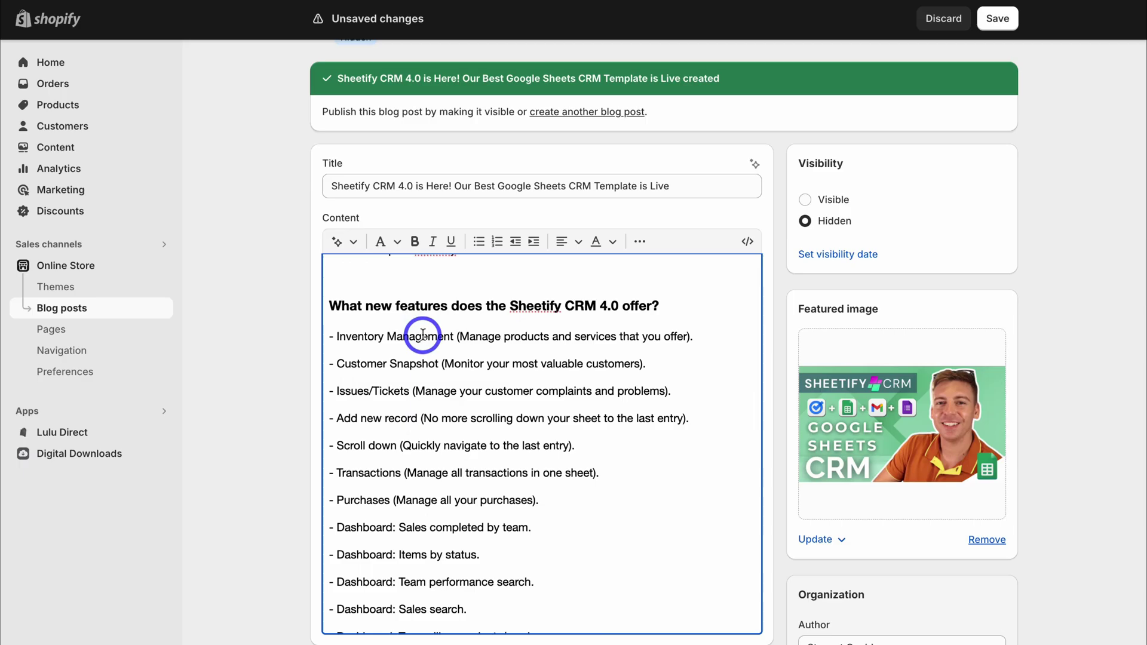
pyautogui.moveTo(668, 306); pyautogui.dragTo(330, 307)
pyautogui.scroll(-5, 544, 418)
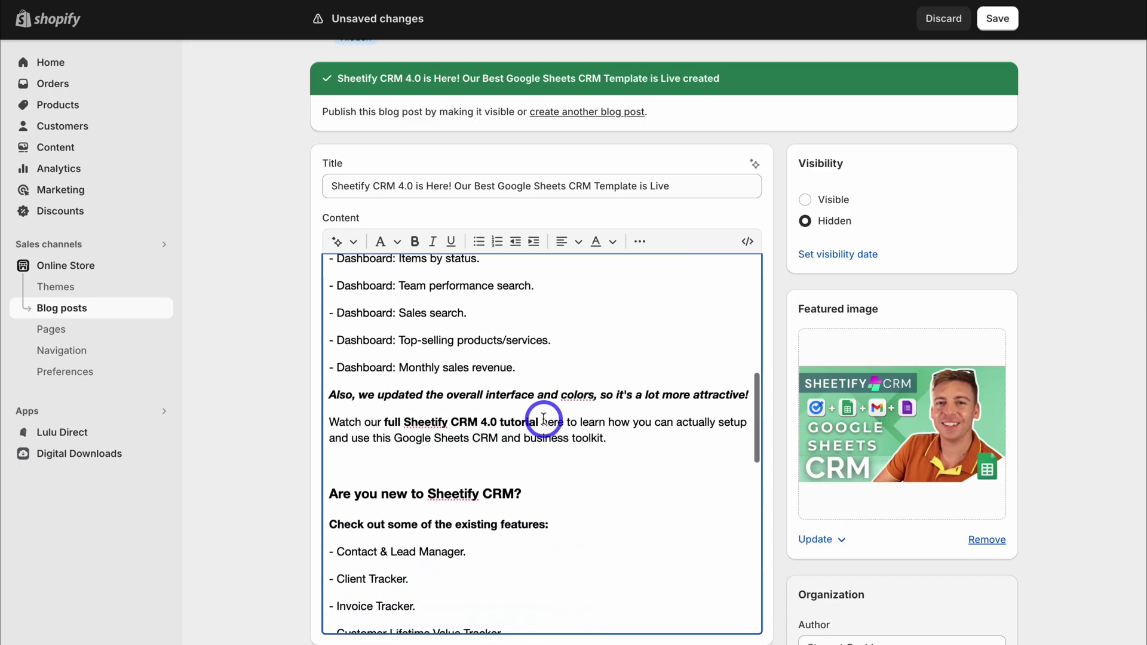
pyautogui.moveTo(535, 372); pyautogui.dragTo(331, 371)
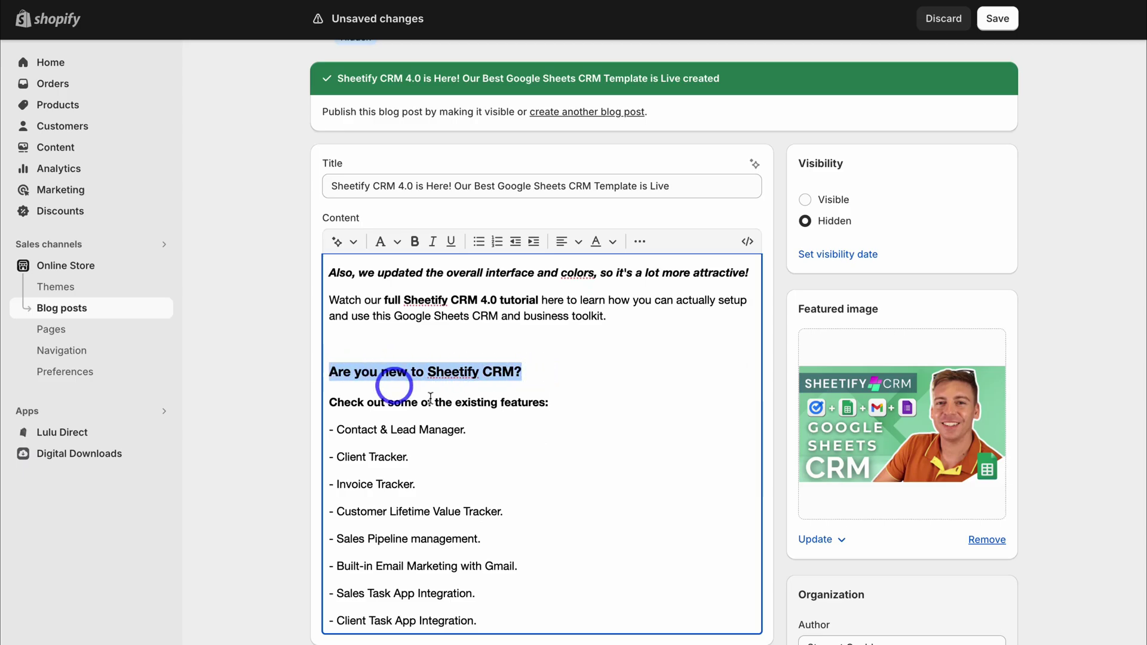
pyautogui.scroll(-10, 441, 404)
pyautogui.scroll(2, 441, 404)
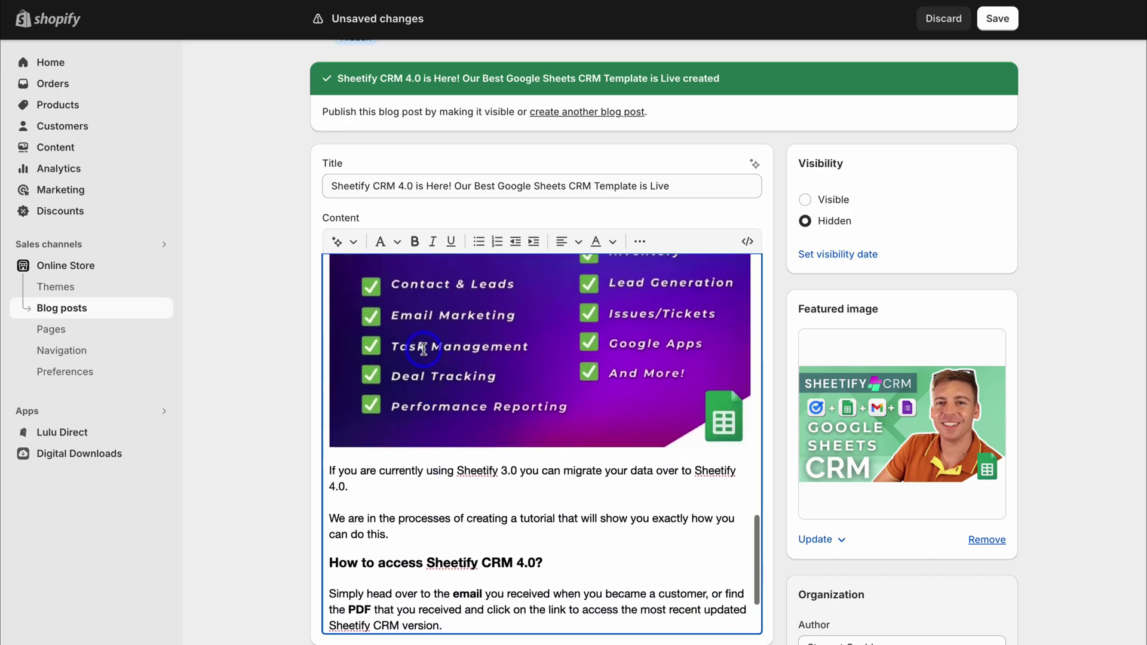
pyautogui.scroll(-3, 422, 343)
pyautogui.moveTo(559, 456); pyautogui.dragTo(332, 455)
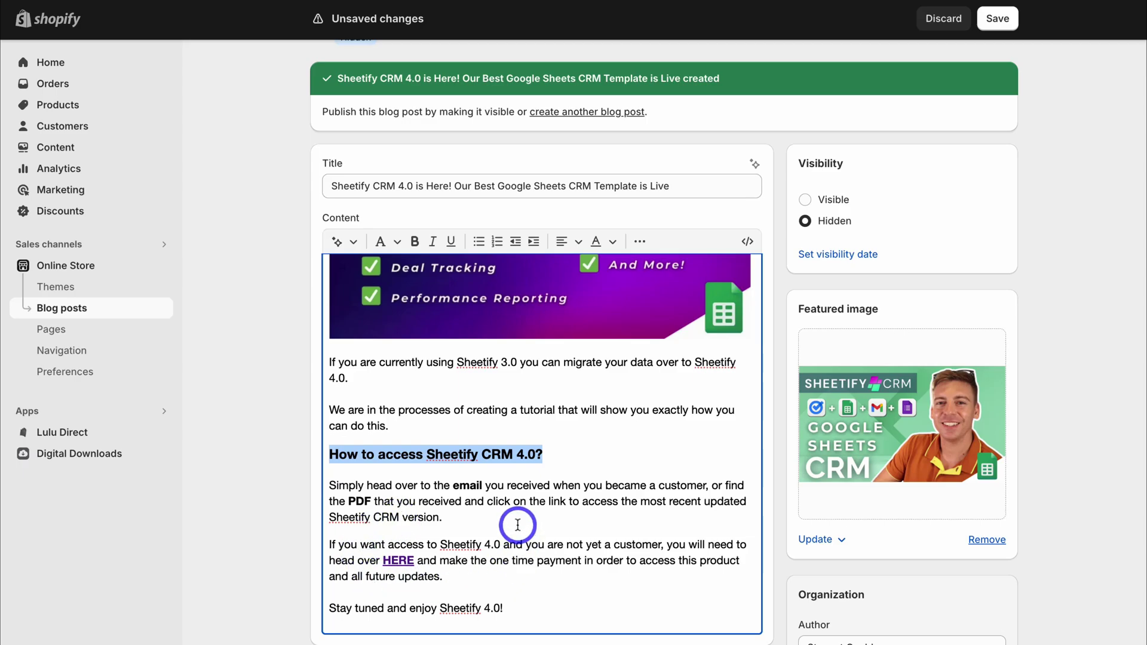
pyautogui.scroll(3, 517, 538)
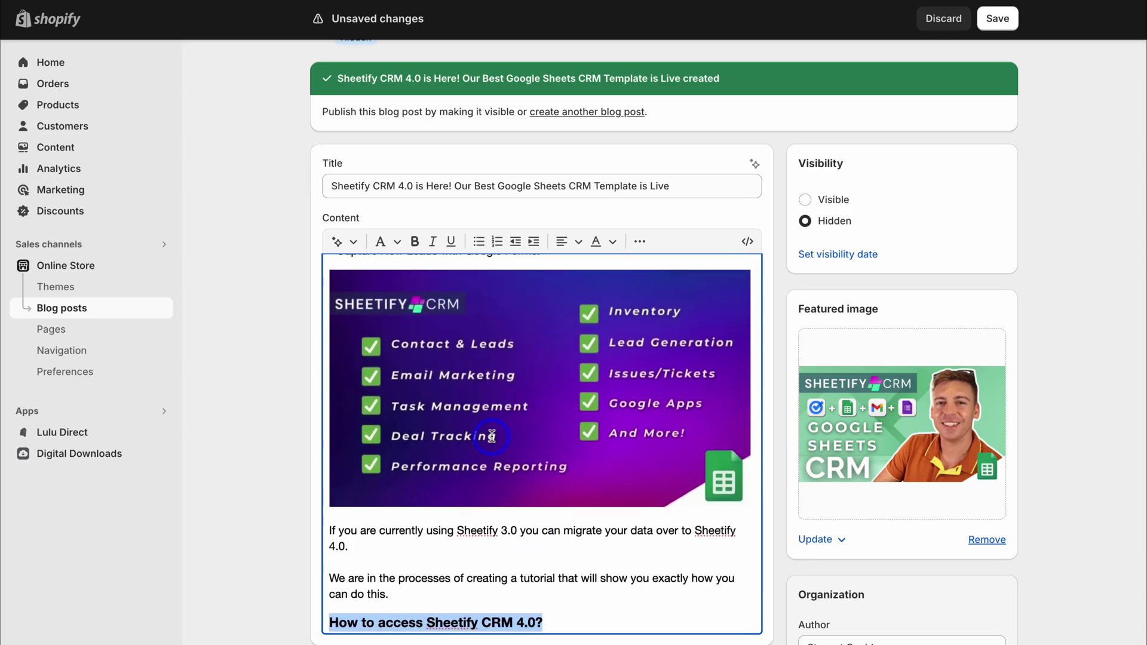
pyautogui.scroll(8, 491, 436)
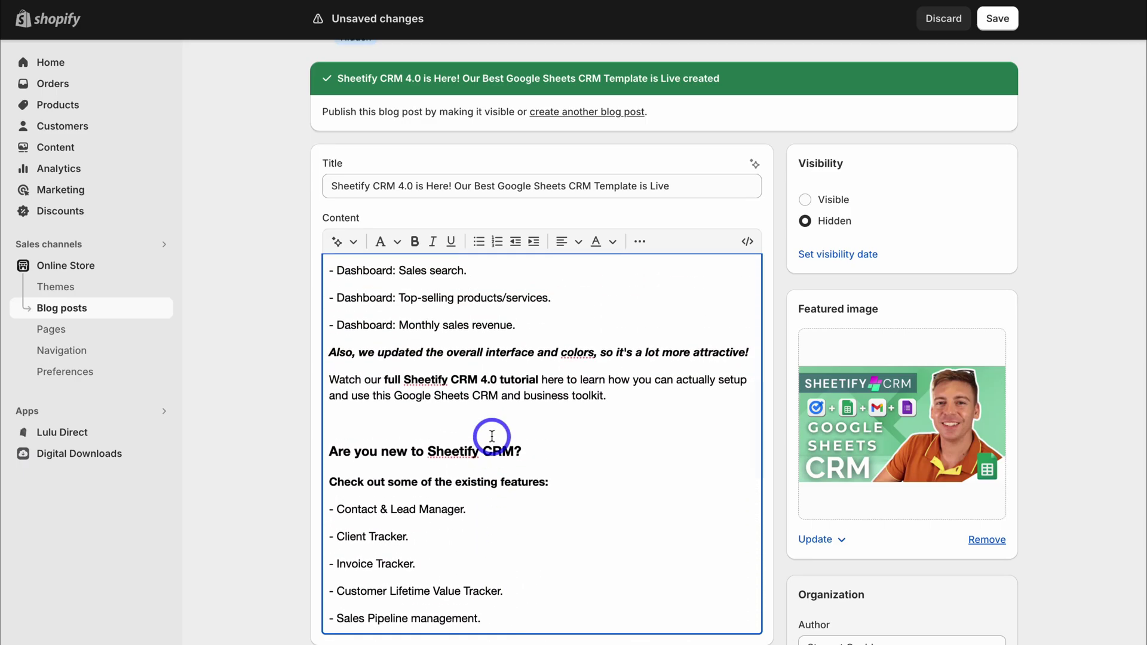
# Insert the SheetifyLite PNG on the blank line below the tutorial paragraph
pyautogui.click(355, 413)
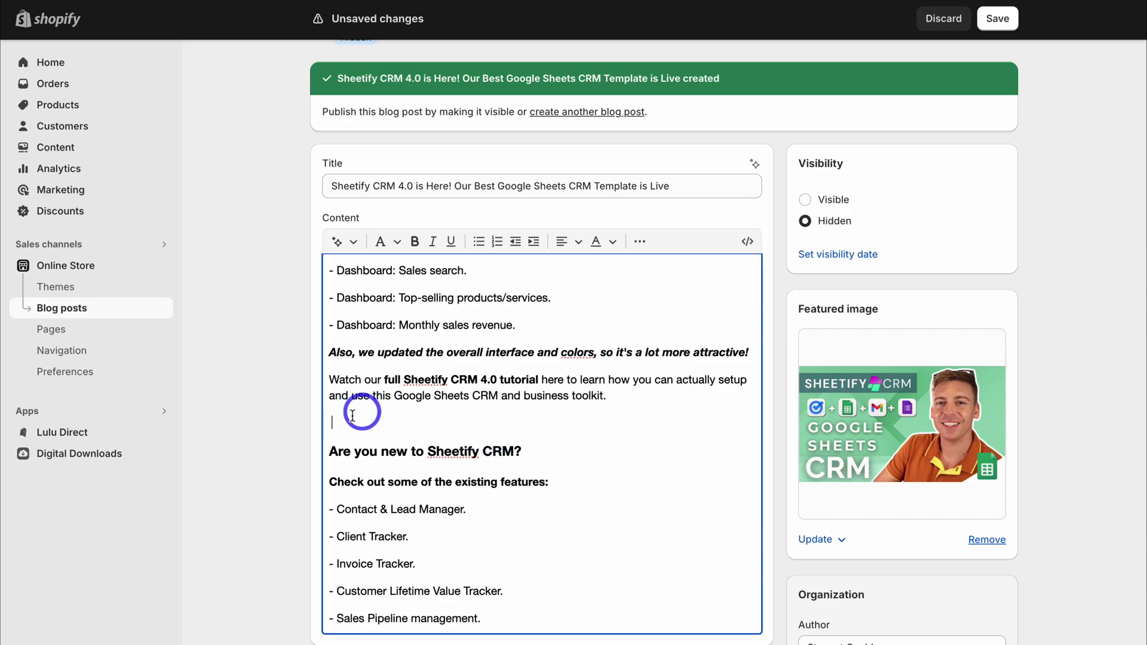
pyautogui.click(641, 242)
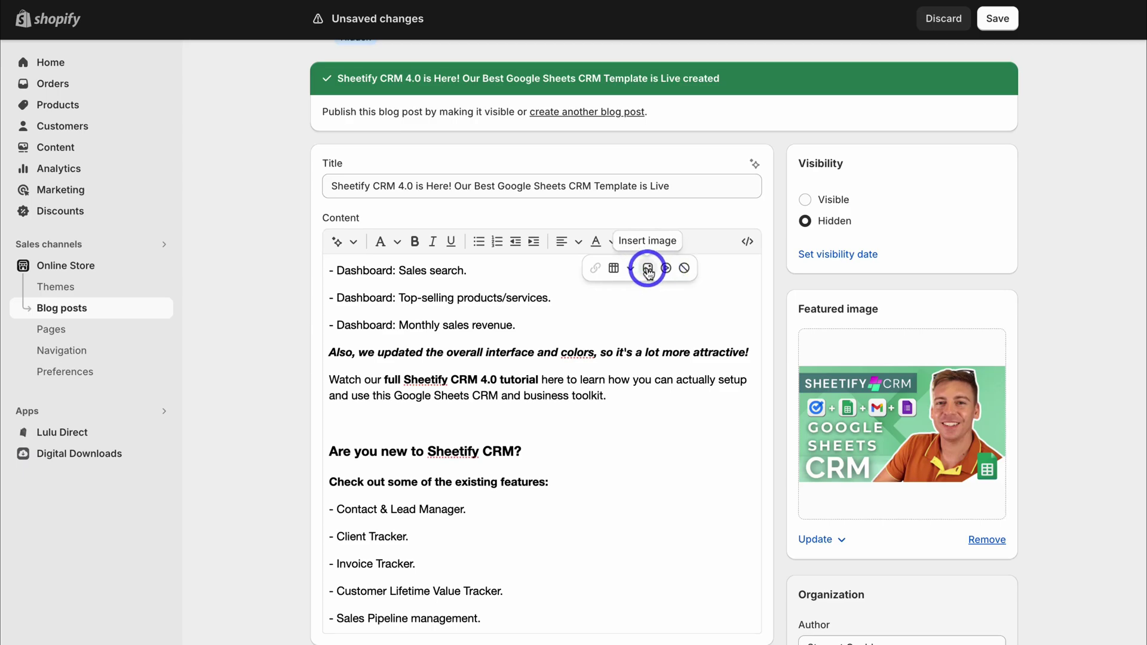
pyautogui.click(648, 270)
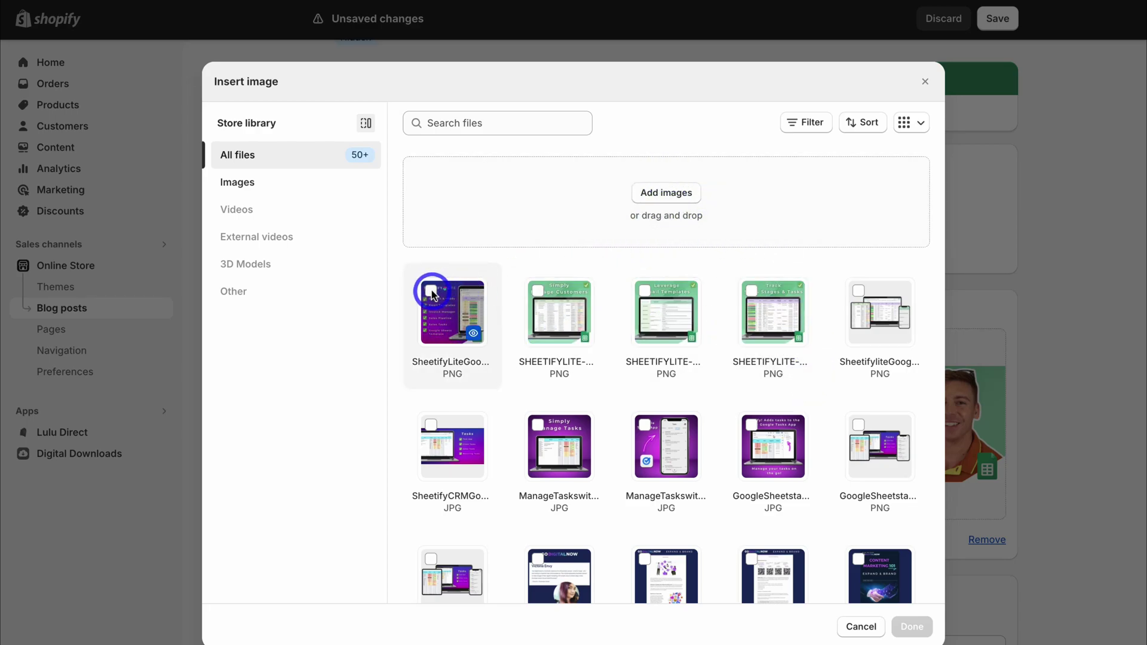
pyautogui.click(912, 626)
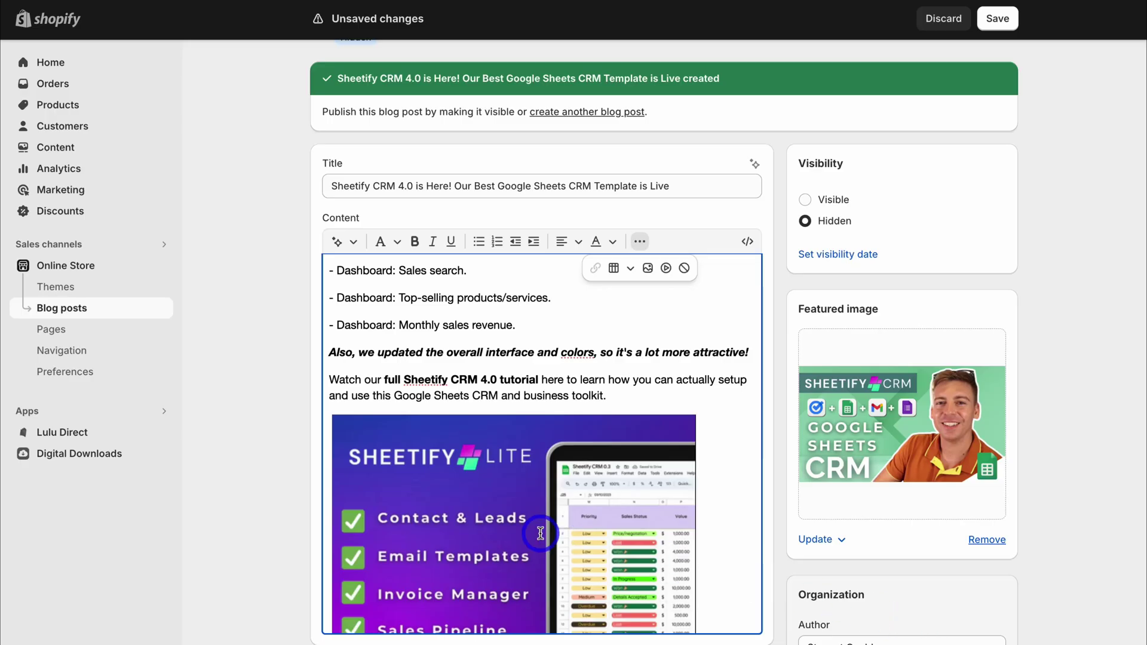
# Resize the Sheetify Lite image to nearly full content width and open its image settings
pyautogui.scroll(-2, 540, 533)
pyautogui.click(526, 481)
pyautogui.scroll(-1, 668, 554)
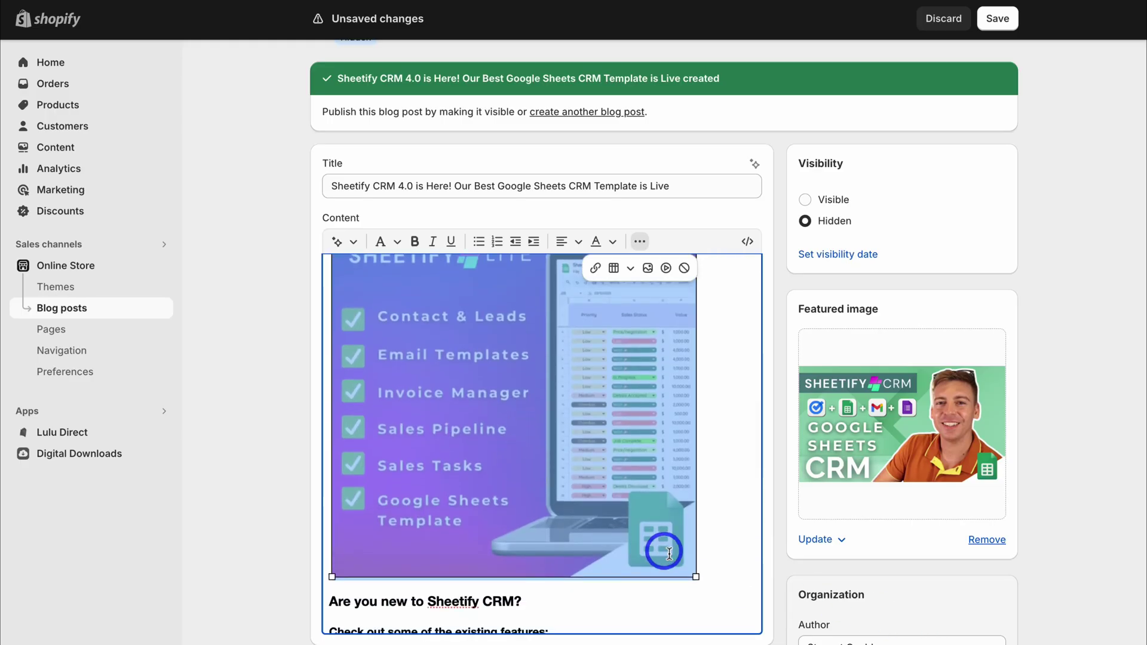
pyautogui.moveTo(694, 575); pyautogui.dragTo(735, 545)
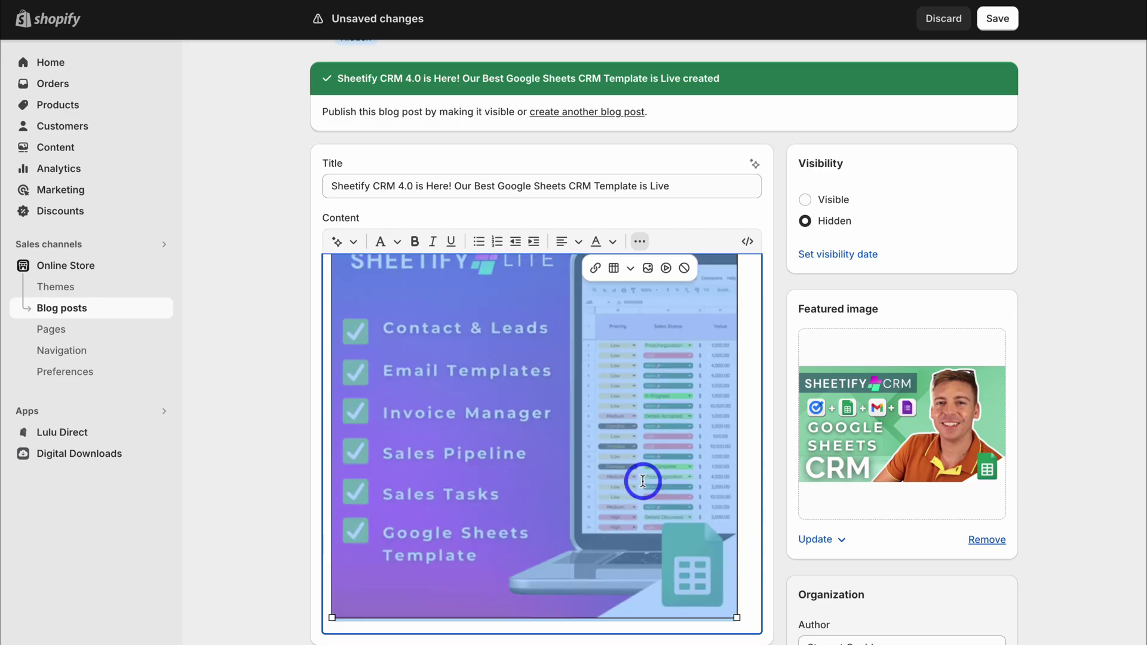
pyautogui.doubleClick(643, 481)
# Set the image to Wallpaper (1024px) with alt text 'Best Google Sheets CRM'
pyautogui.click(572, 272)
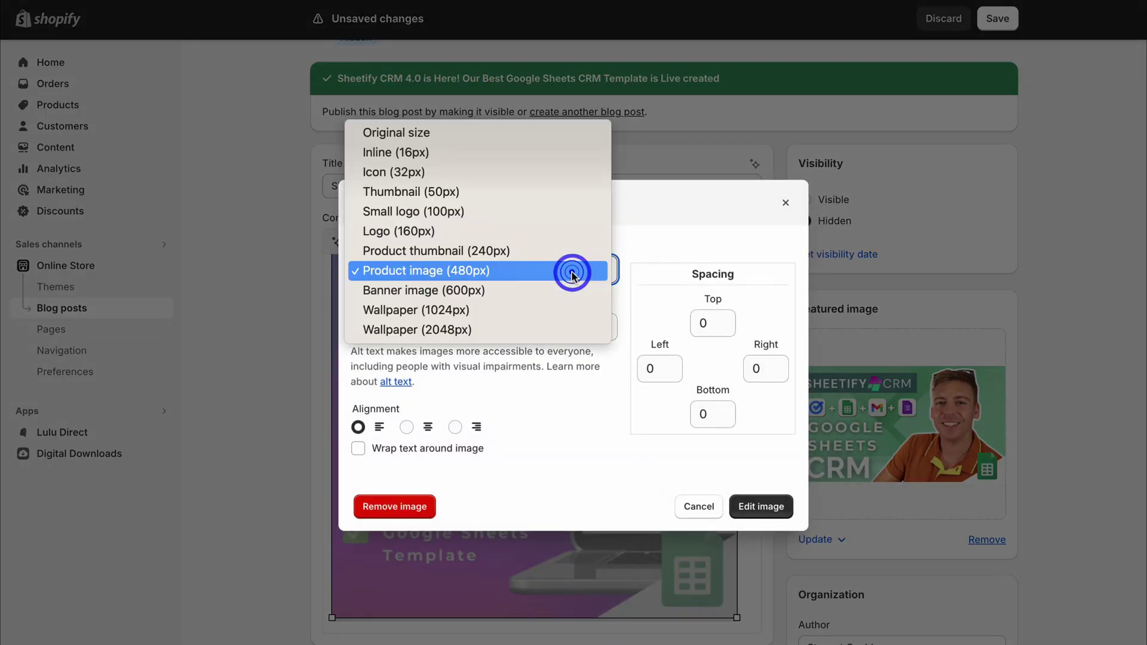
pyautogui.click(566, 311)
pyautogui.click(505, 327)
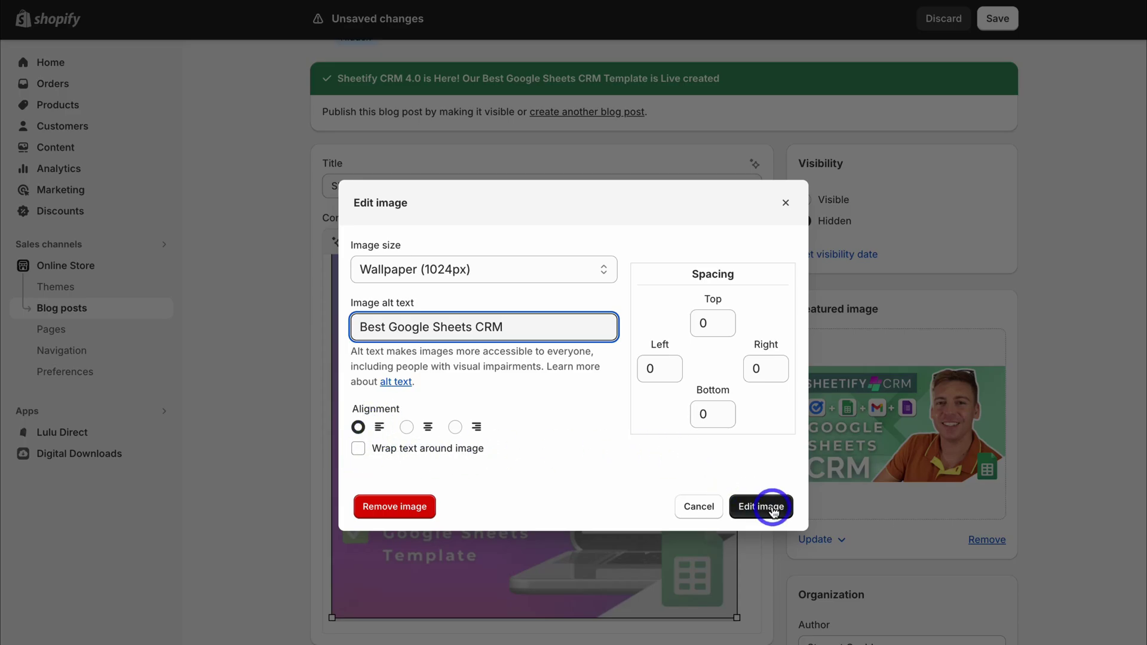
pyautogui.click(773, 507)
# Resize the inserted Sheetify Lite image in the post body
pyautogui.scroll(-2, 647, 464)
pyautogui.click(650, 466)
pyautogui.scroll(-2, 650, 466)
pyautogui.moveTo(329, 479); pyautogui.dragTo(594, 281)
pyautogui.moveTo(329, 535); pyautogui.dragTo(741, 568)
pyautogui.scroll(-10, 647, 506)
pyautogui.scroll(10, 468, 405)
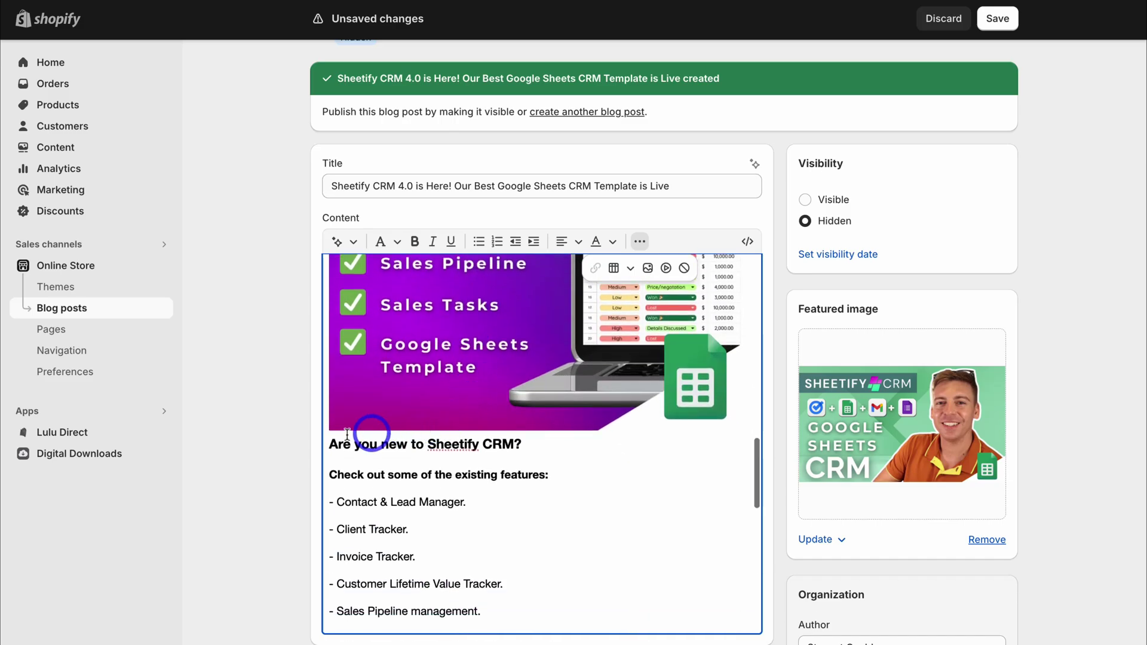
pyautogui.scroll(-5, 355, 434)
# Check the second feature image's settings and close them without changes
pyautogui.doubleClick(472, 414)
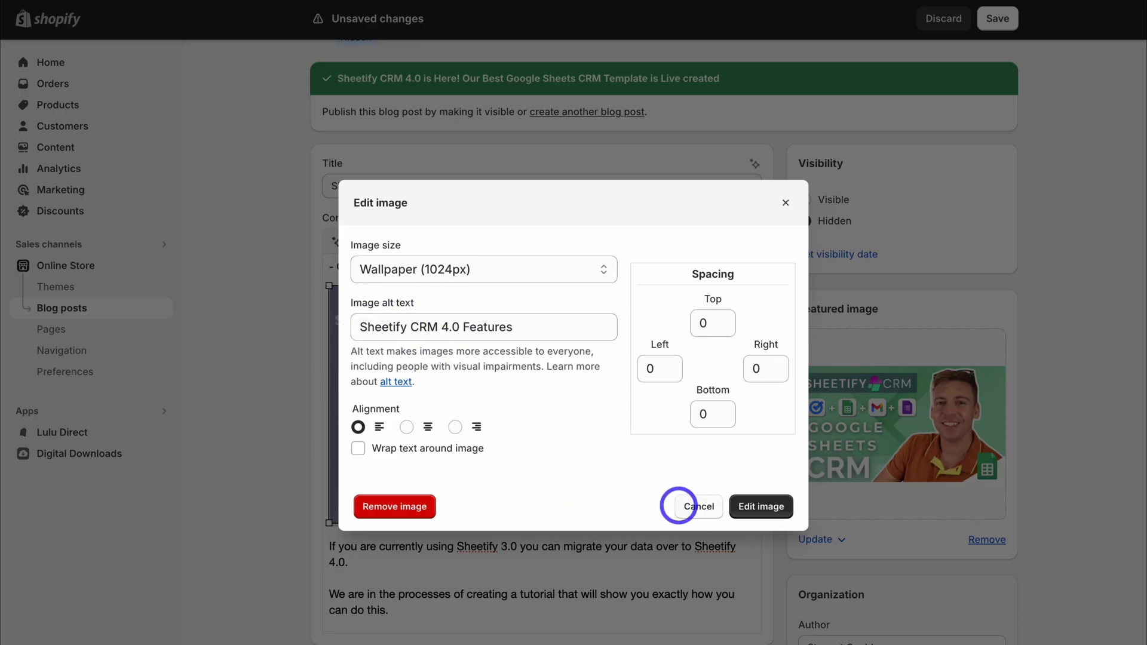
pyautogui.click(693, 506)
pyautogui.scroll(-3, 711, 538)
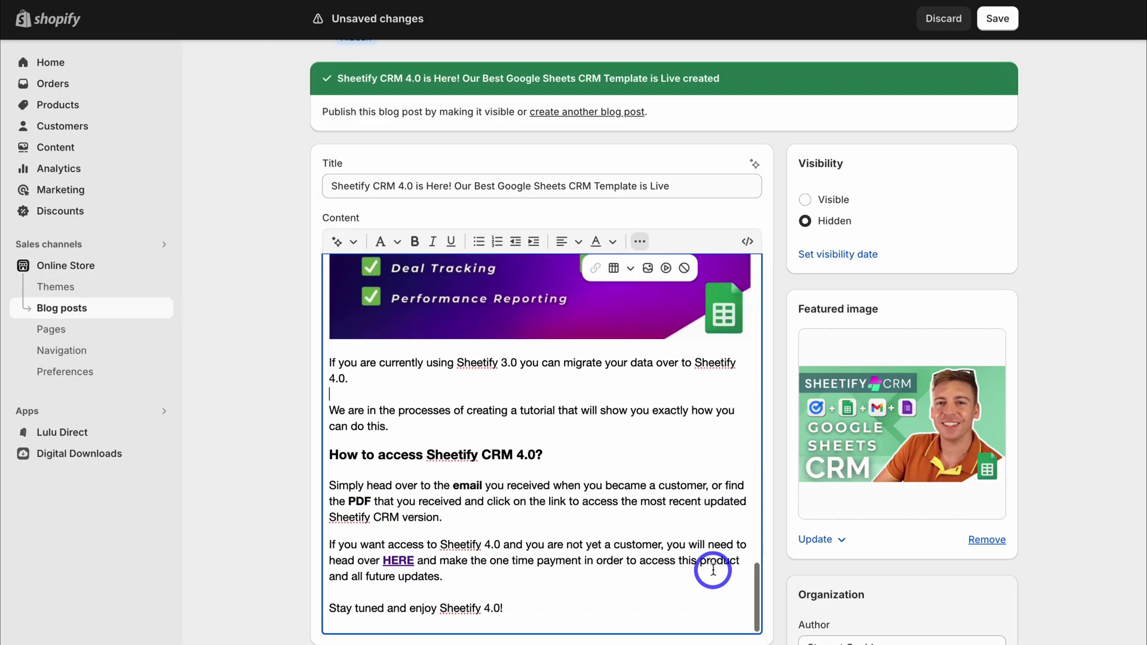
pyautogui.scroll(-2, 713, 571)
pyautogui.scroll(8, 714, 566)
pyautogui.scroll(-10, 672, 485)
pyautogui.scroll(4, 672, 485)
pyautogui.scroll(5, 673, 485)
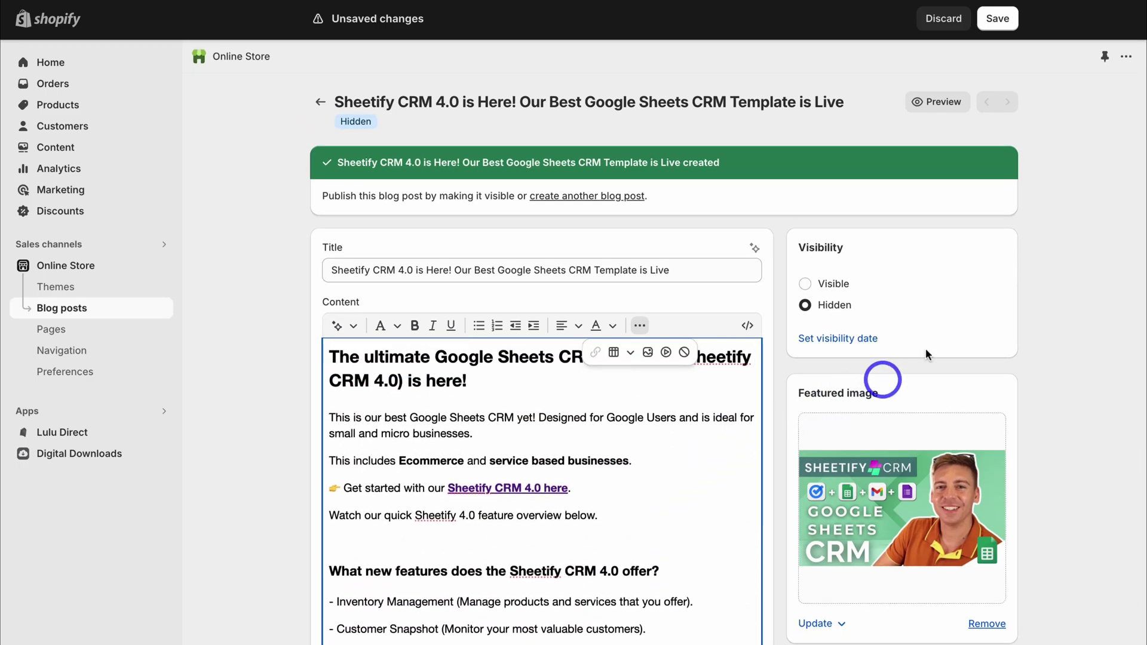
# Save the post and keep News as its blog
pyautogui.click(1002, 33)
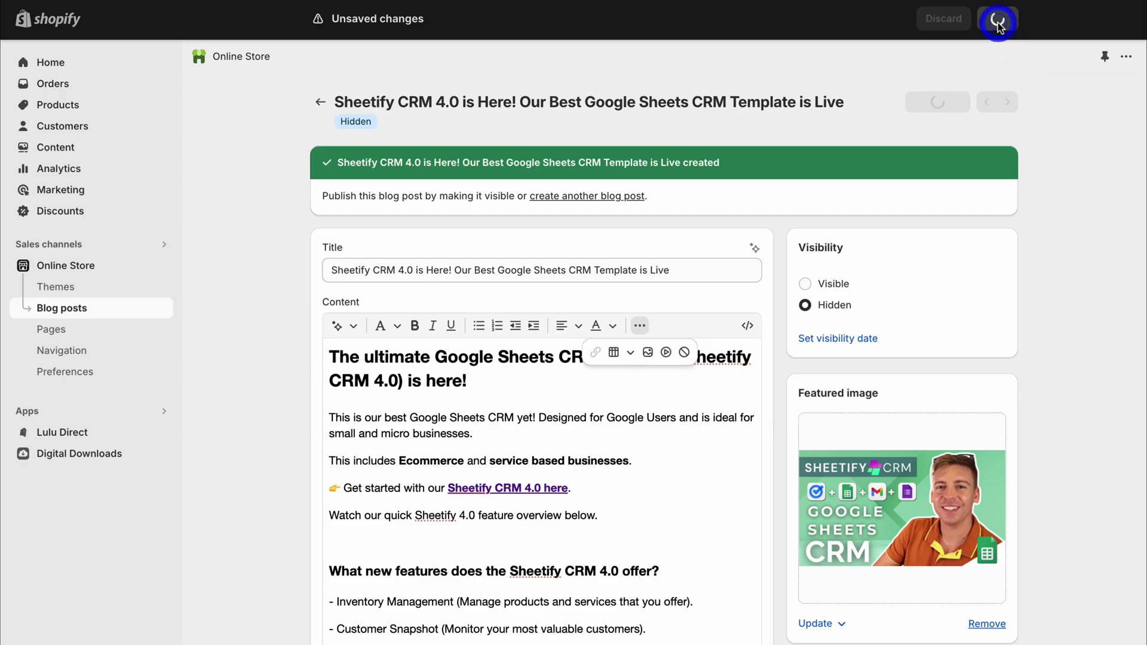
pyautogui.scroll(-2, 805, 281)
pyautogui.scroll(-4, 805, 281)
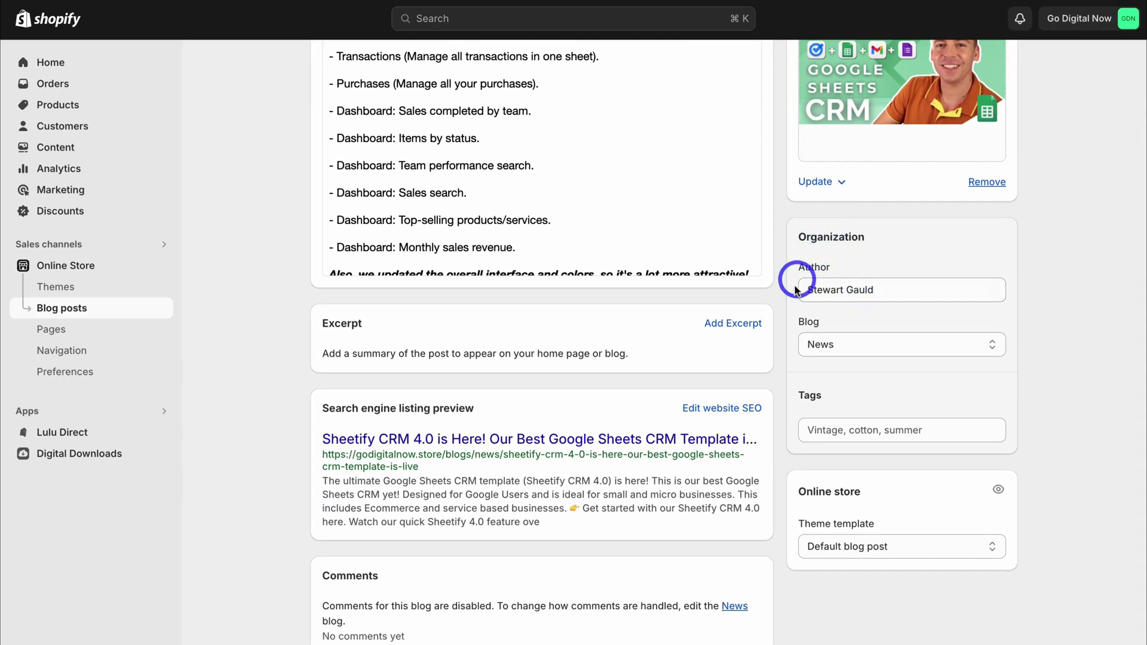
pyautogui.click(840, 344)
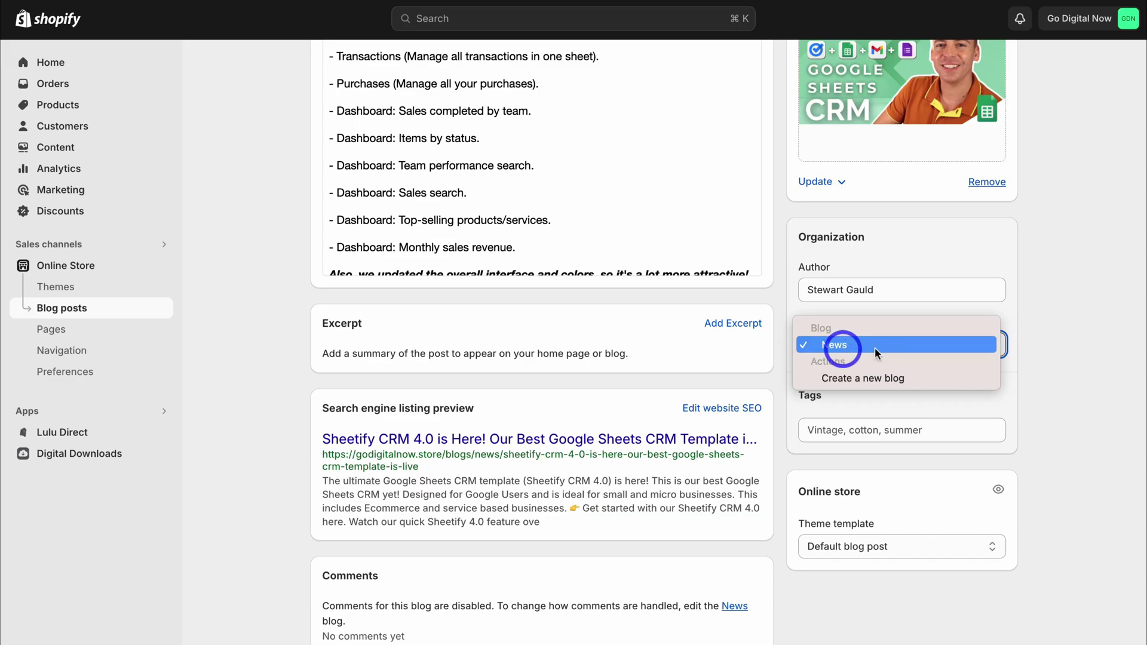
pyautogui.click(1042, 348)
# Tag the post 'Sheetify CRM 4.0' and 'Digital Product'
pyautogui.click(873, 425)
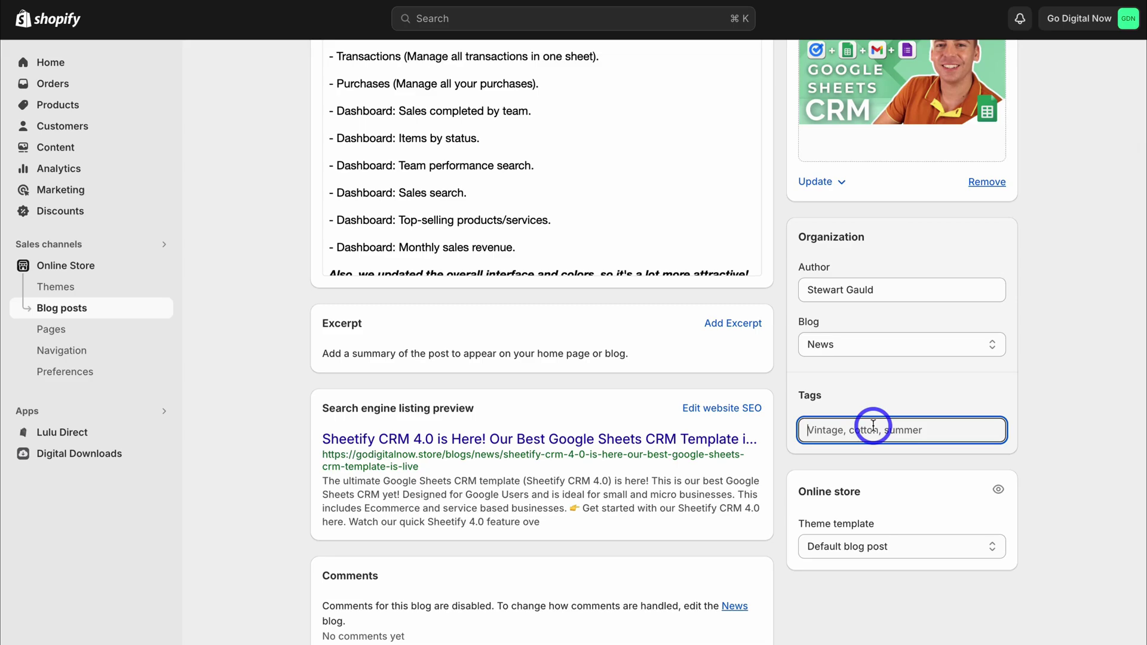
pyautogui.write('Sheetify CRM 4.0')
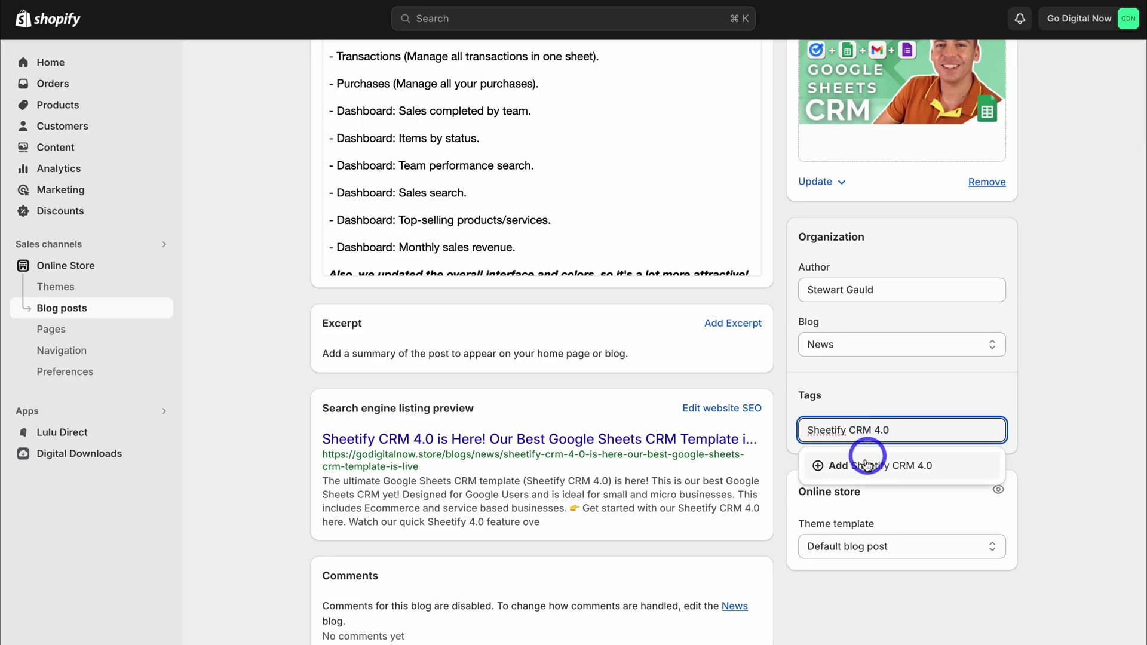
pyautogui.click(861, 463)
pyautogui.click(853, 431)
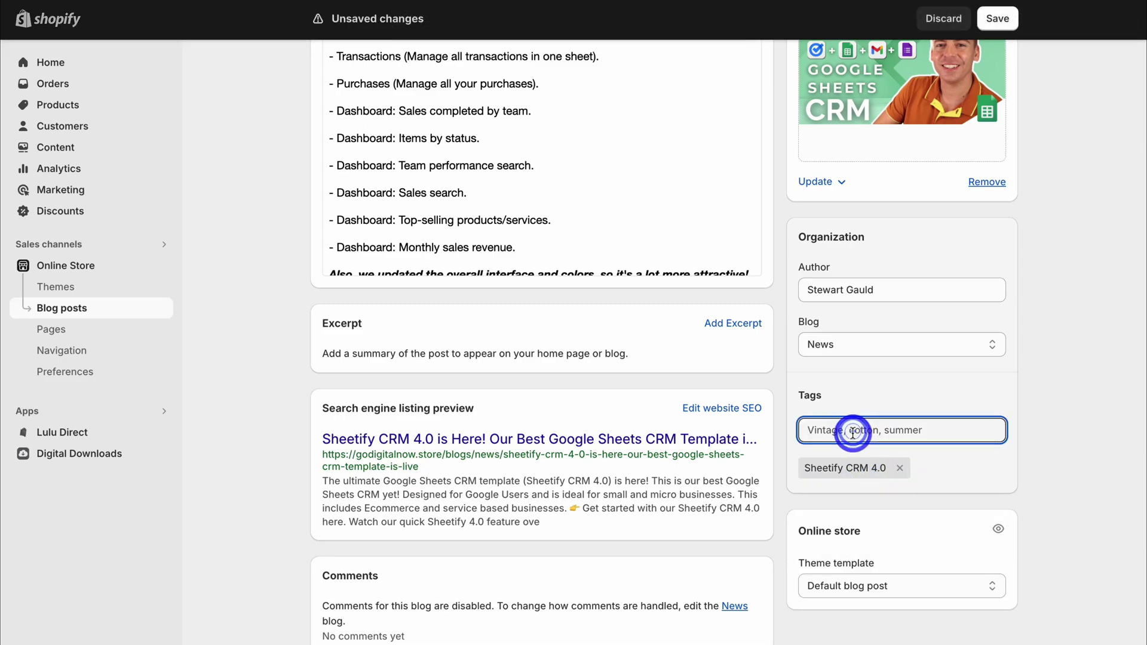
pyautogui.write('Digital Product')
pyautogui.click(946, 444)
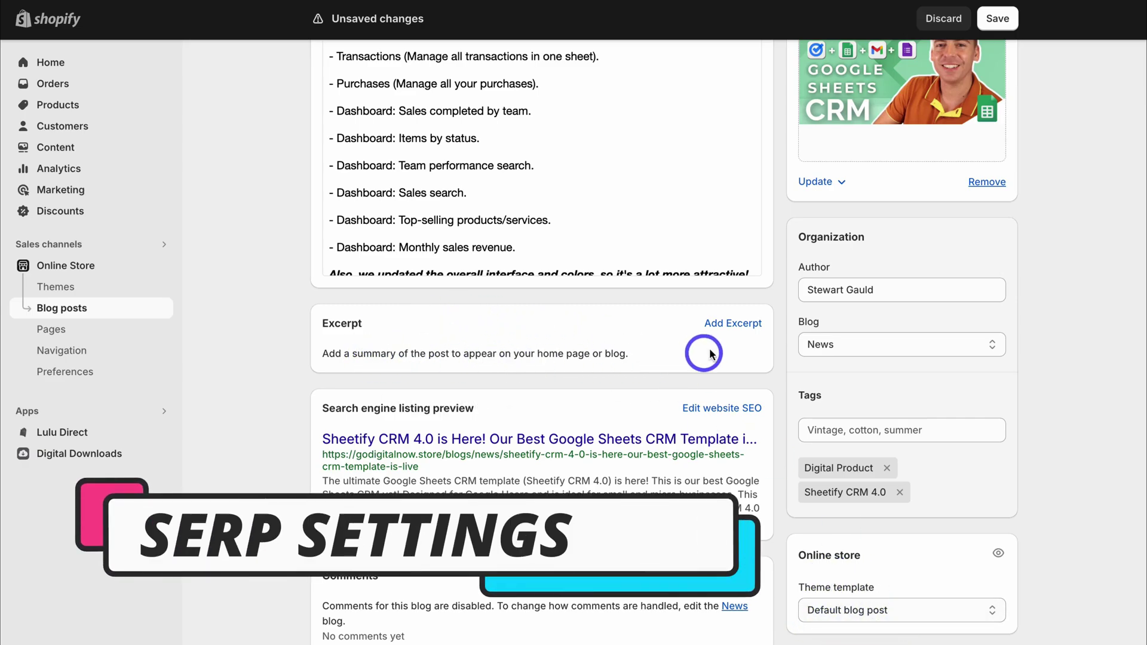
# Fill the post excerpt with its opening summary
pyautogui.click(732, 324)
pyautogui.write('This is our best Google Sheets CRM yet! Designed for Google Users and is ideal for small and micro businesses.')
pyautogui.moveTo(496, 323); pyautogui.dragTo(325, 310)
pyautogui.click(520, 331)
pyautogui.scroll(-1, 520, 330)
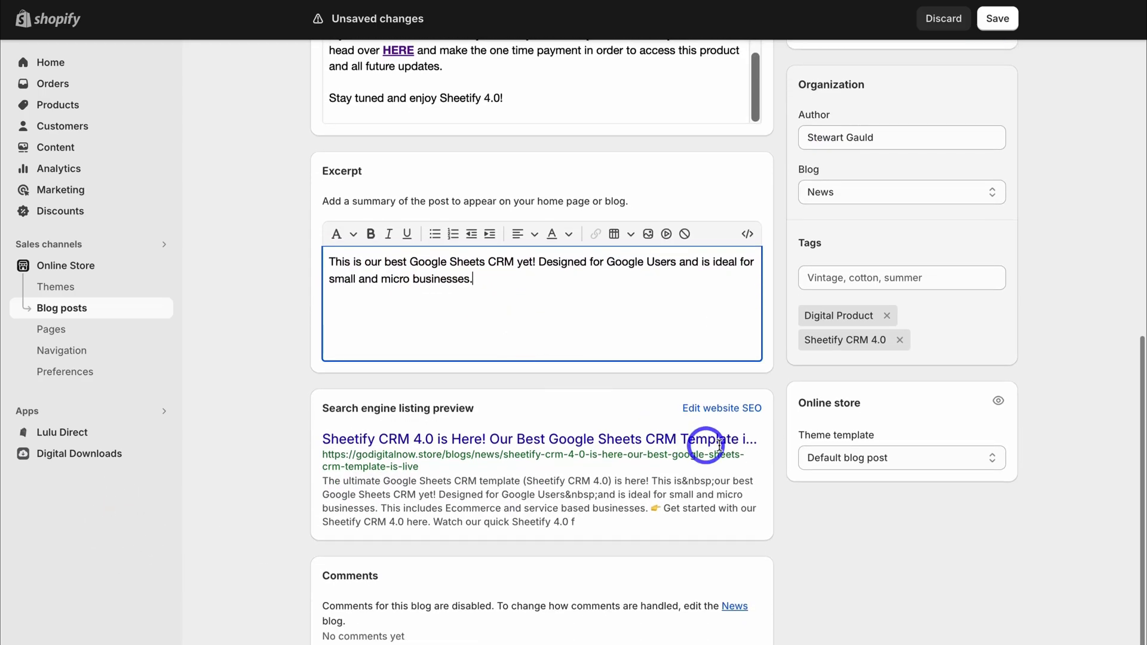
# Trim the 'Get started…' ending and &nbsp; codes from the search description, then save
pyautogui.click(721, 414)
pyautogui.scroll(-5, 721, 413)
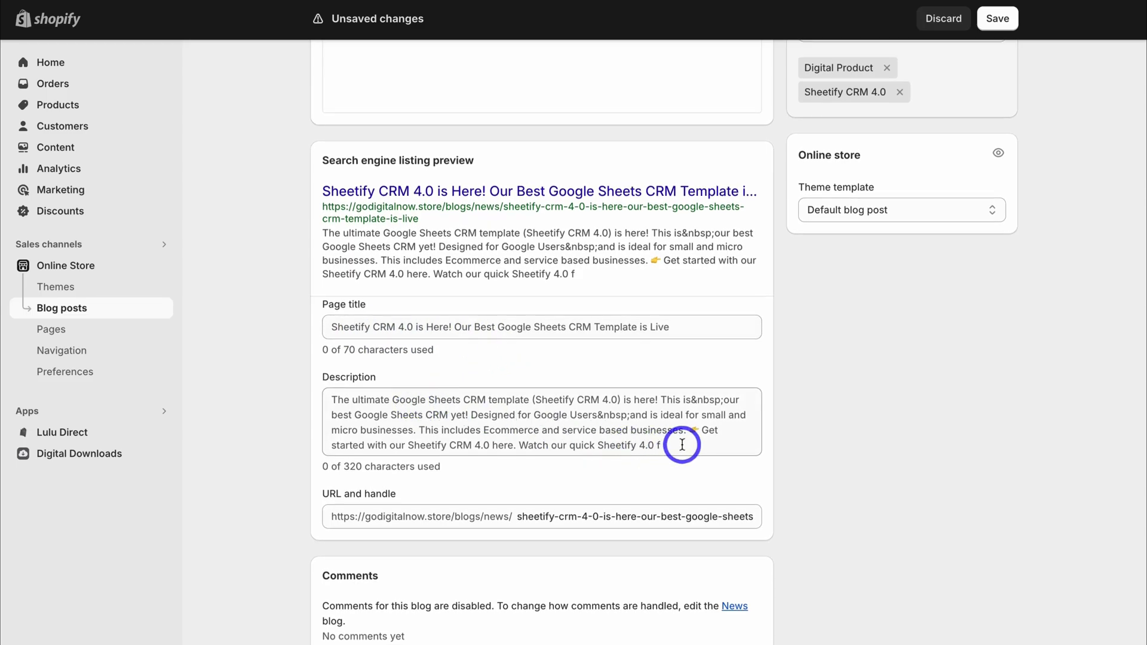
pyautogui.moveTo(682, 445); pyautogui.dragTo(691, 429)
pyautogui.press('BackSpace')
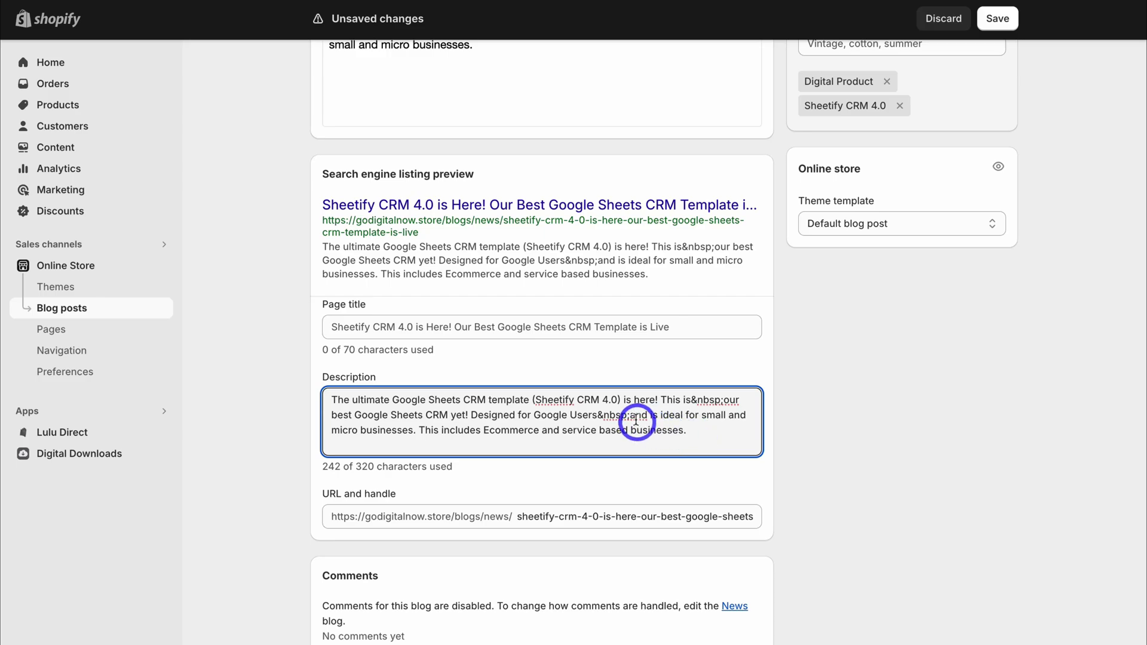
pyautogui.moveTo(629, 413); pyautogui.dragTo(602, 416)
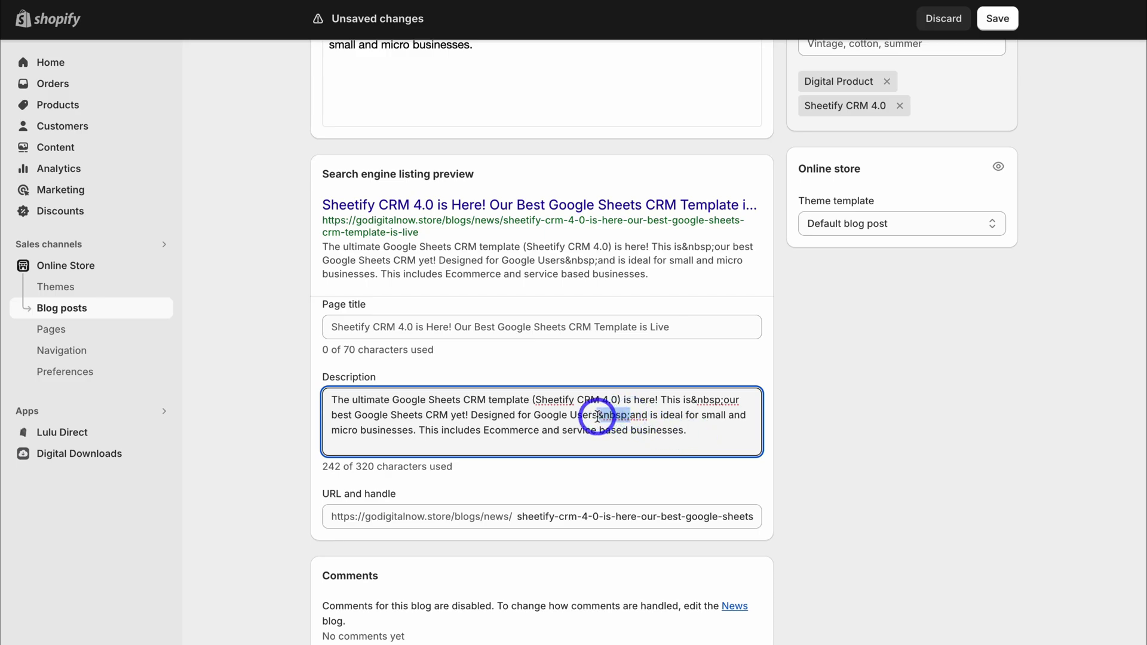
pyautogui.moveTo(724, 400); pyautogui.dragTo(692, 401)
pyautogui.write('b')
pyautogui.press('BackSpace')
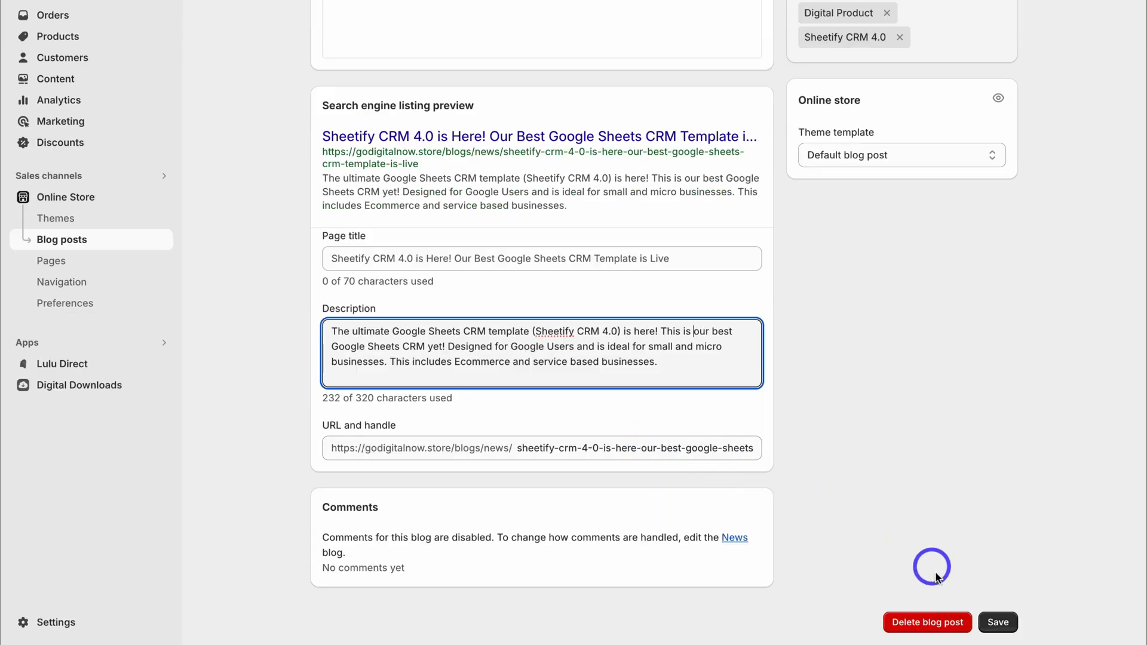
pyautogui.click(998, 622)
pyautogui.scroll(10, 899, 550)
pyautogui.scroll(4, 899, 549)
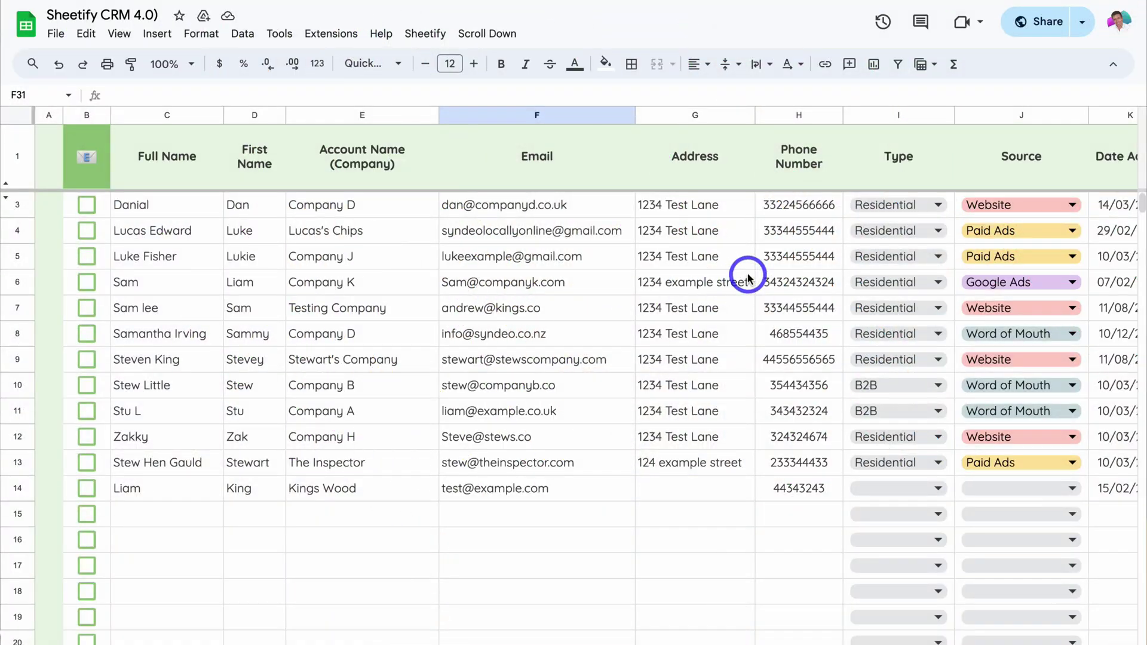
# Create the Installation 3 client task via Taskify and confirm sending Payment Reminder emails
pyautogui.hscroll(8, 744, 273)
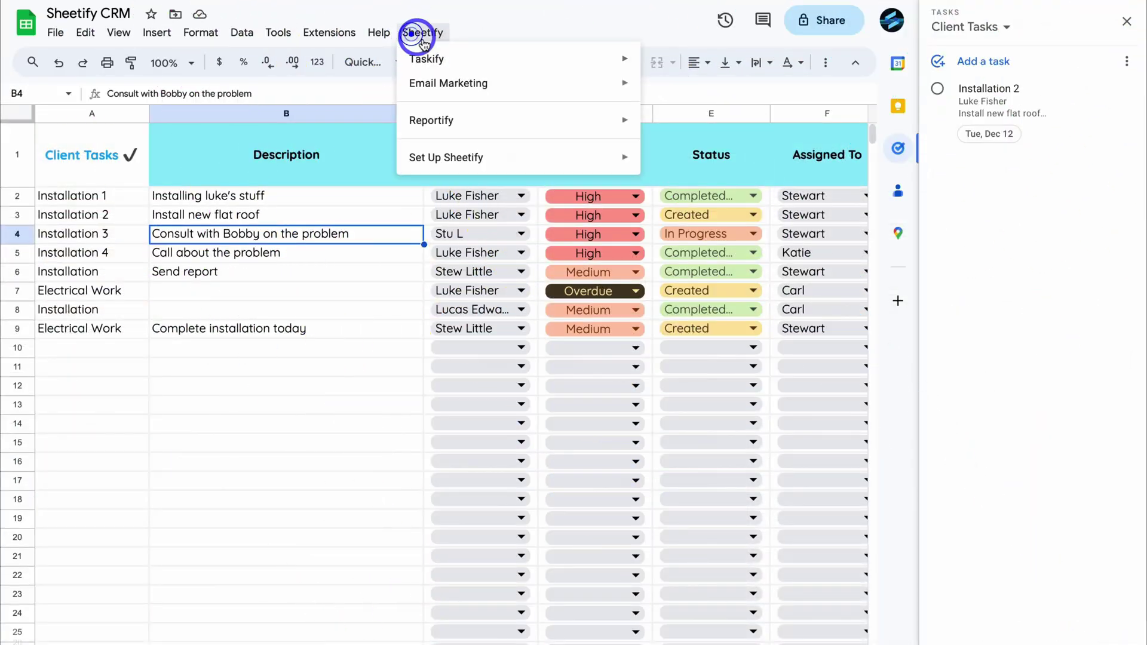
pyautogui.moveTo(615, 53)
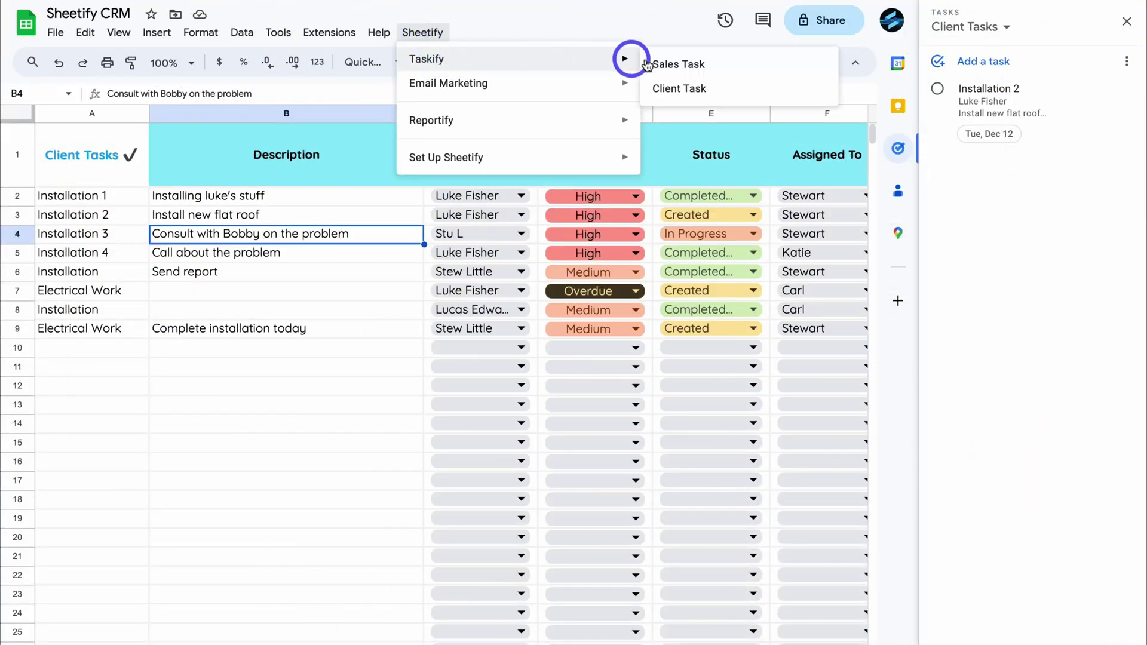
pyautogui.click(743, 92)
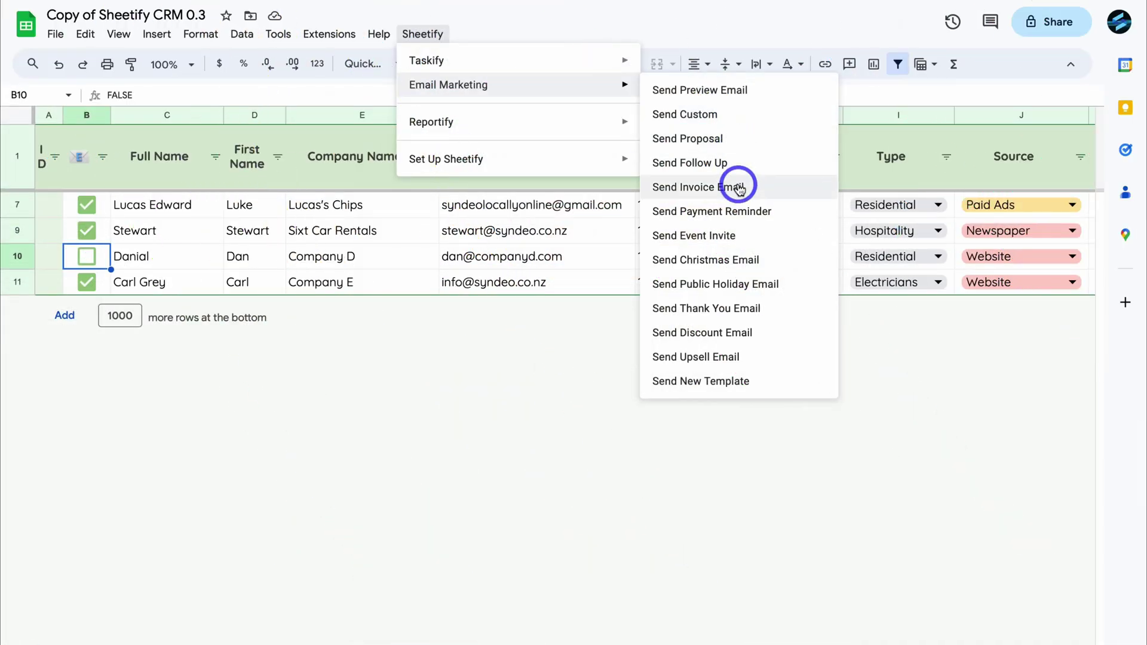
pyautogui.click(780, 209)
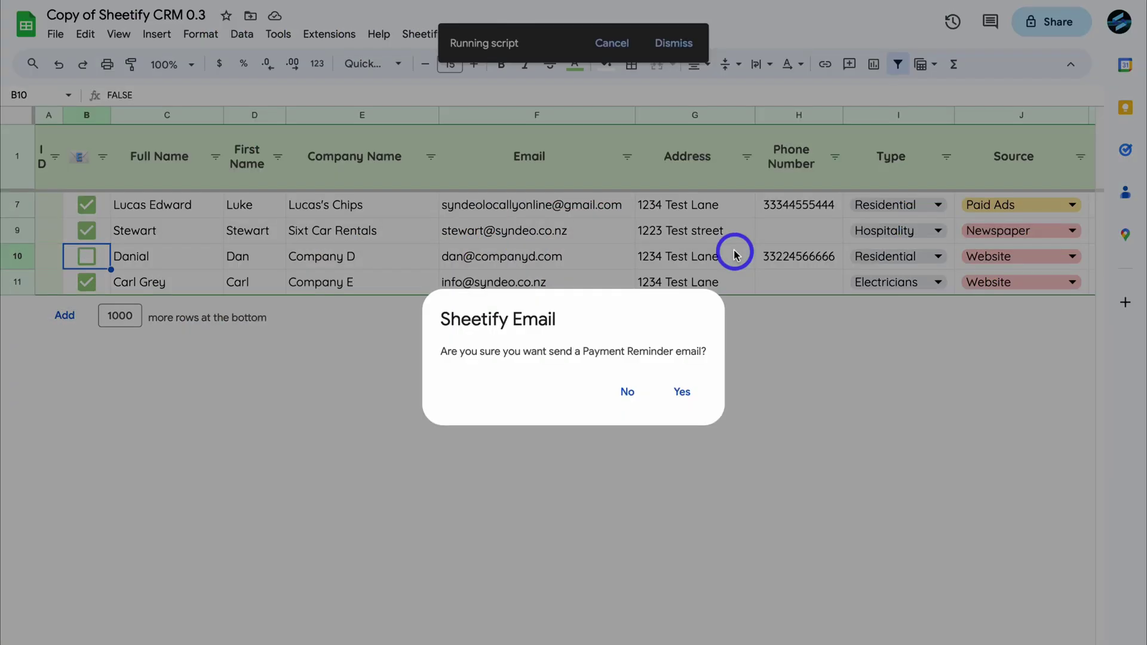
pyautogui.click(681, 391)
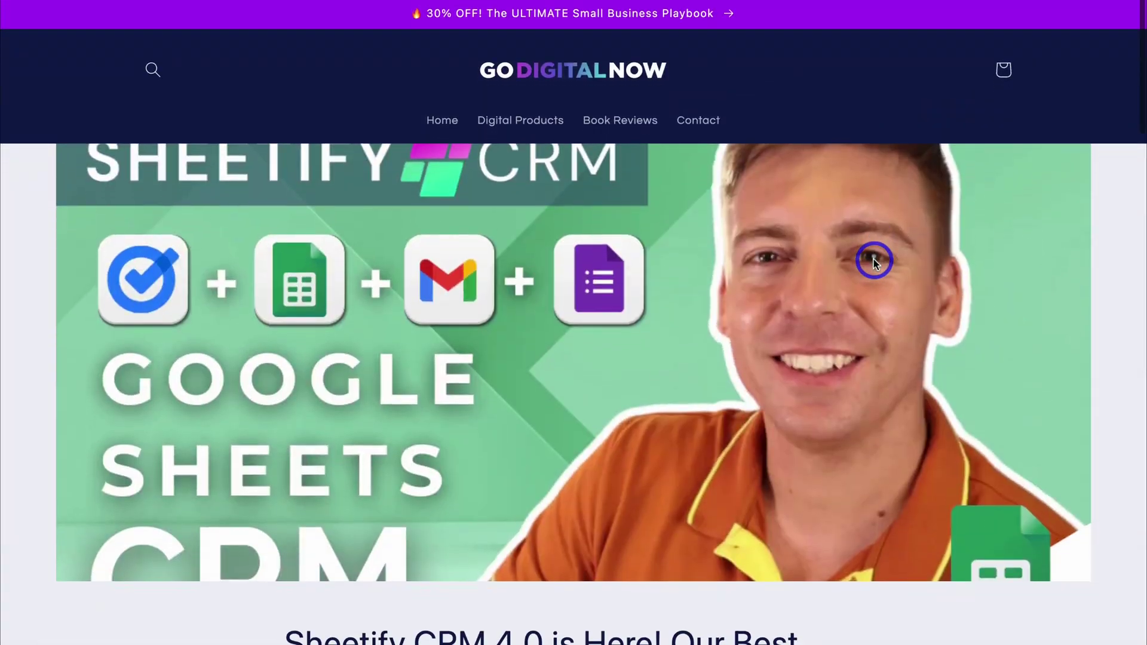
# Review the Sheetify CRM 4.0 post on the storefront, then return to the admin Themes page
pyautogui.scroll(-10, 874, 262)
pyautogui.scroll(-20, 874, 263)
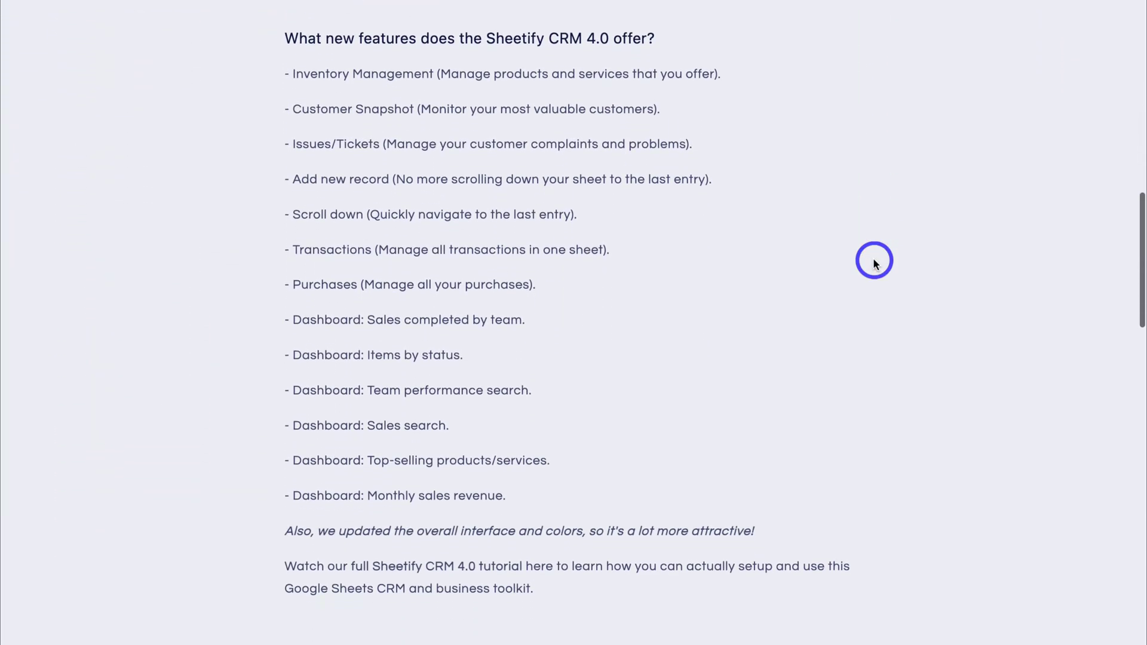
pyautogui.scroll(3, 874, 263)
pyautogui.scroll(20, 873, 262)
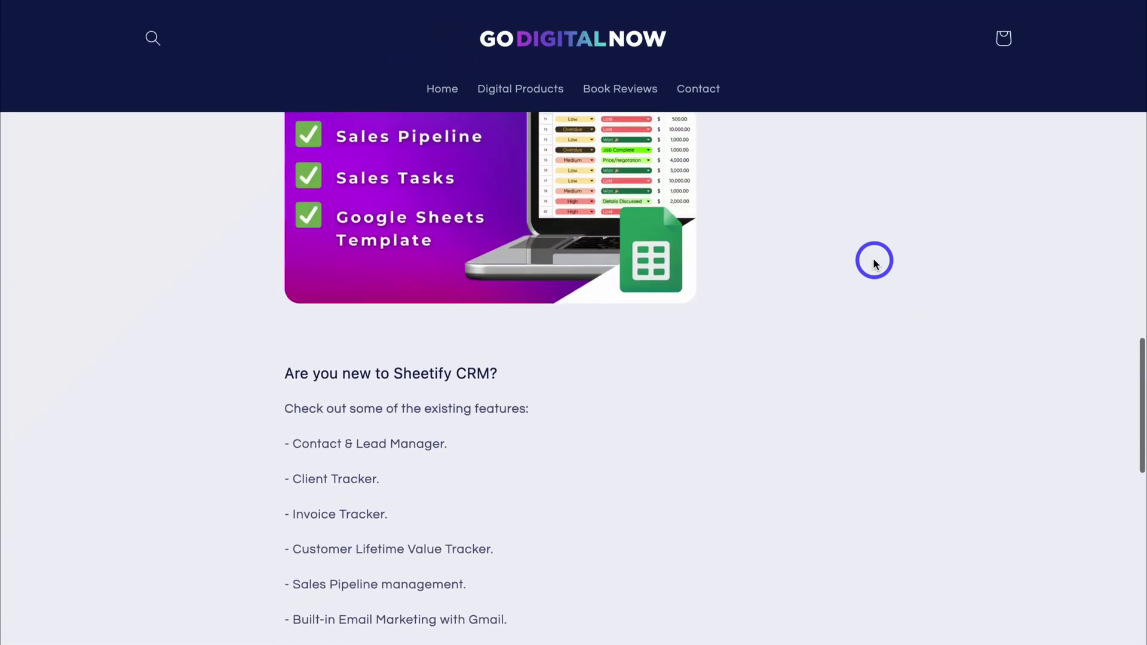
pyautogui.scroll(-1, 687, 293)
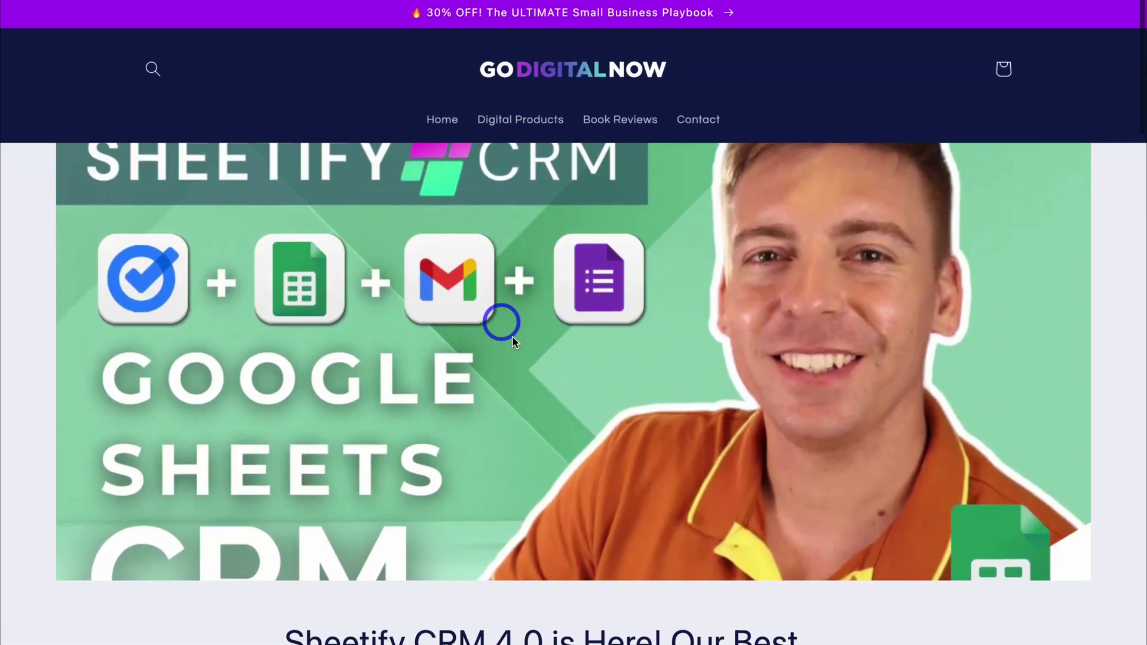
pyautogui.scroll(-6, 628, 416)
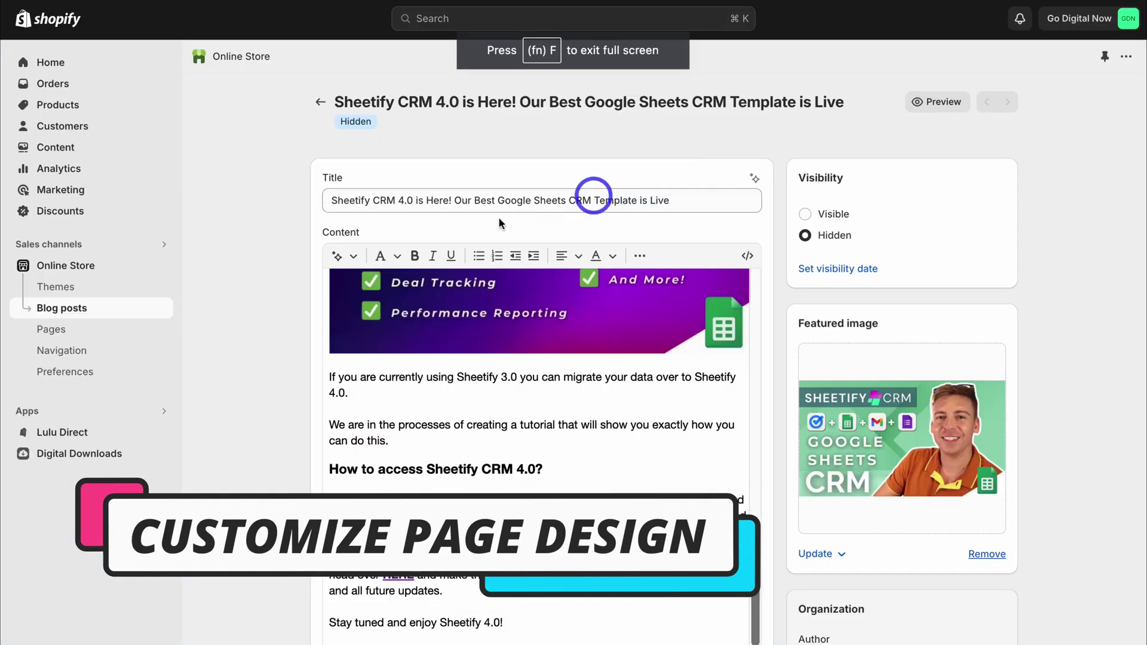
pyautogui.click(75, 266)
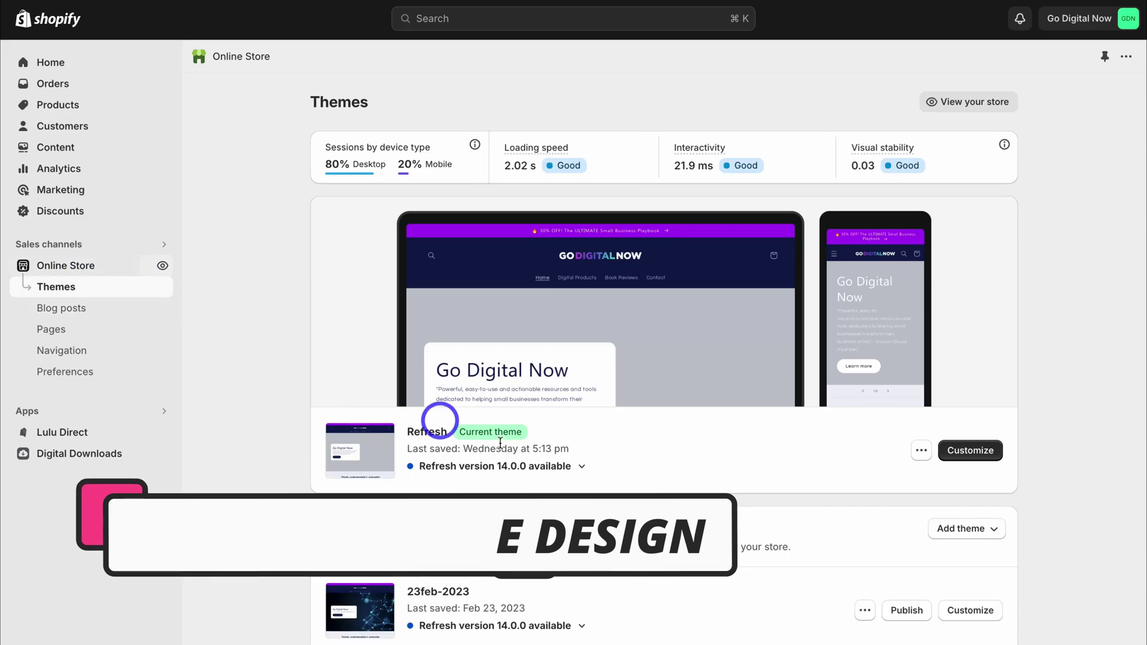
# Open the Refresh theme editor on the Default blog post template
pyautogui.click(973, 451)
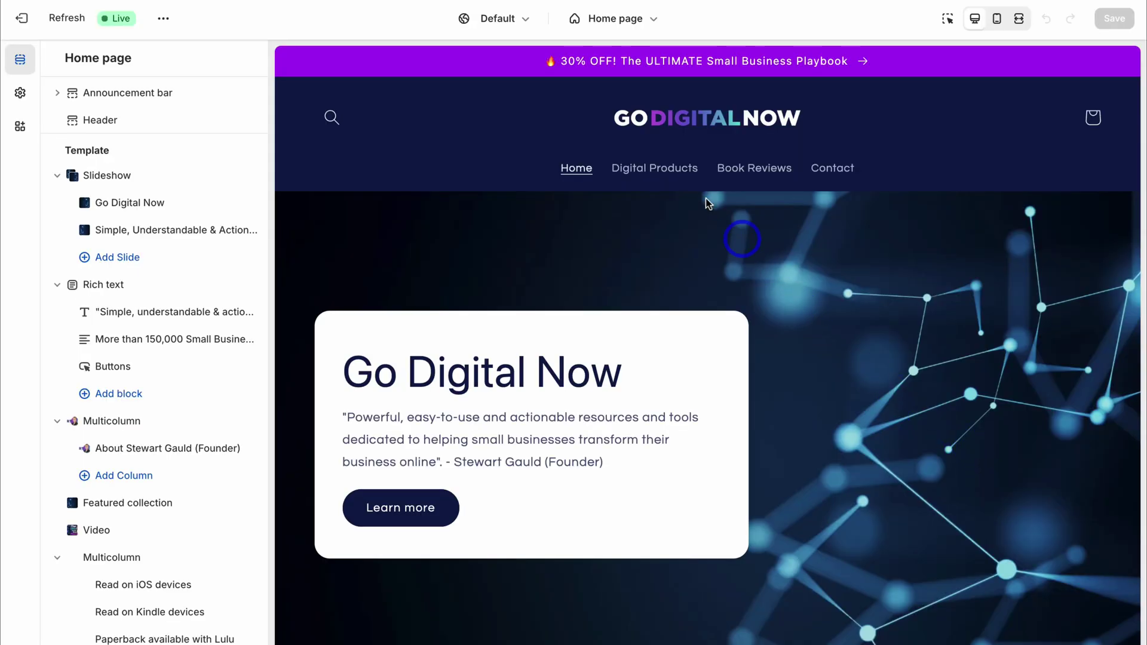
pyautogui.click(643, 20)
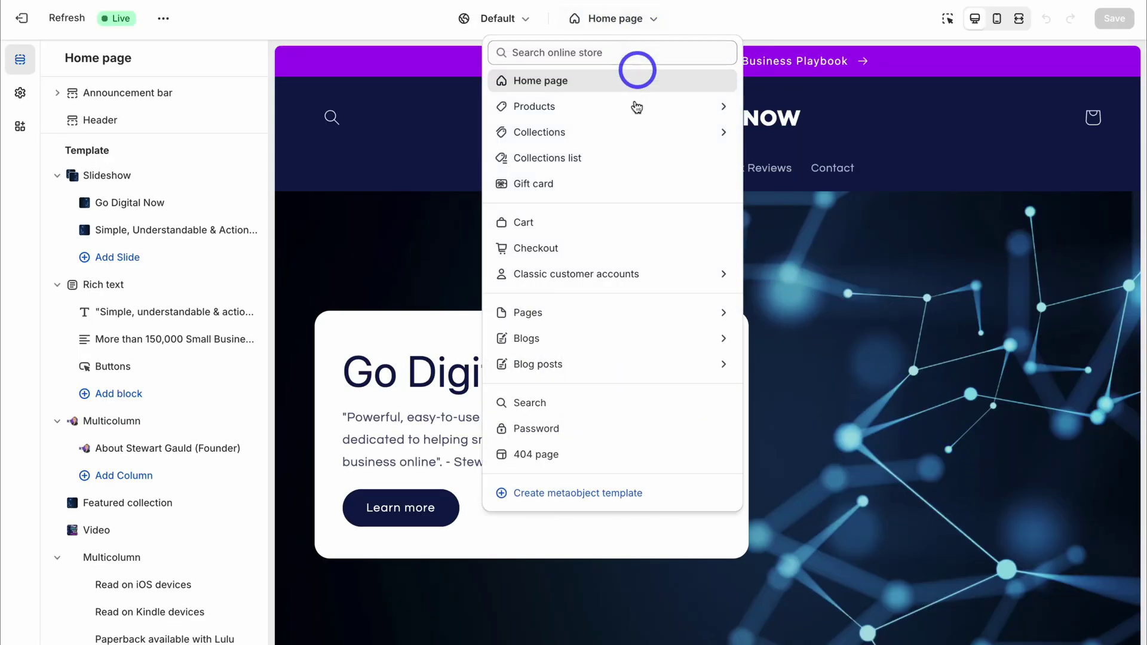
pyautogui.click(705, 364)
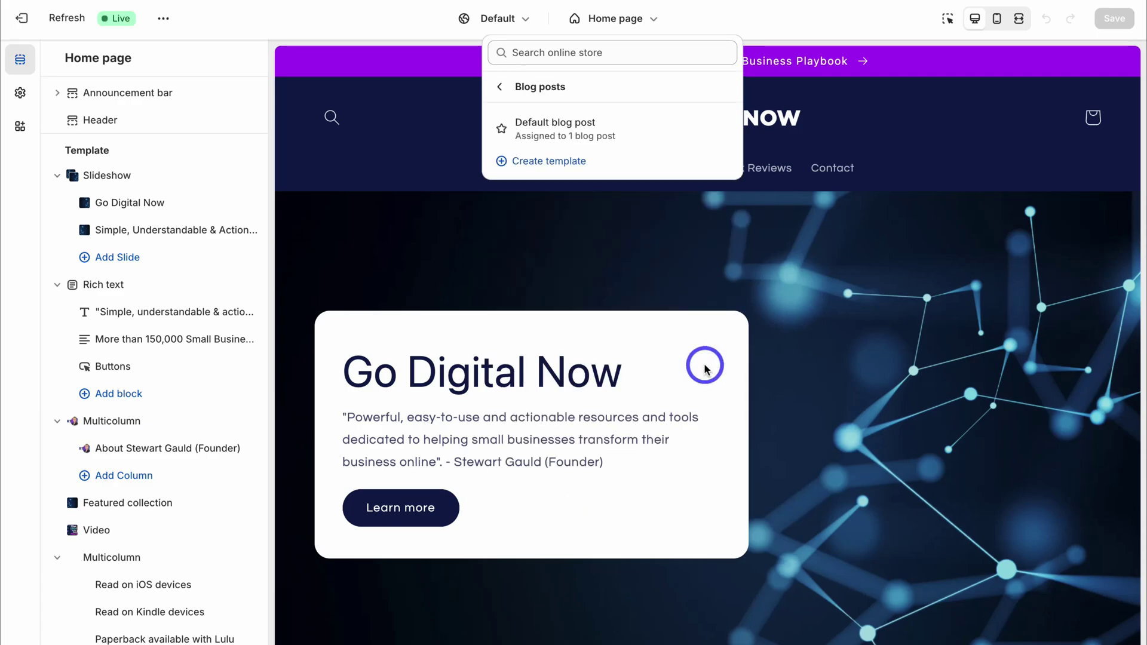
pyautogui.click(574, 130)
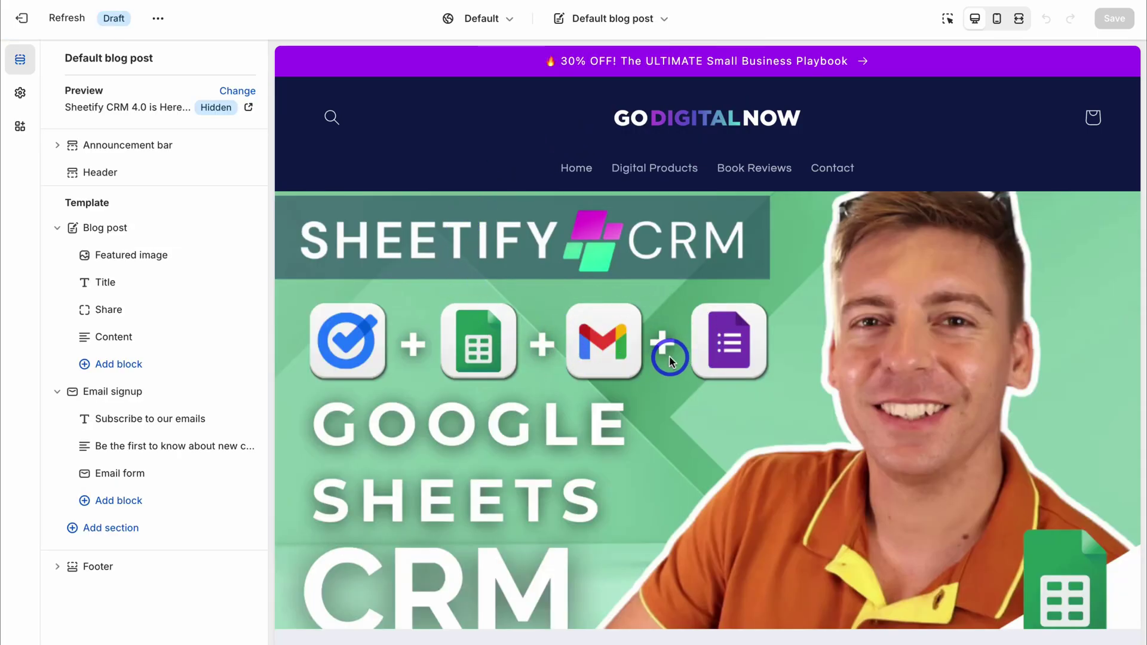
# Set the Featured image height to 'Adapt to image' in the Default blog post template
pyautogui.scroll(-6, 669, 360)
pyautogui.scroll(5, 669, 361)
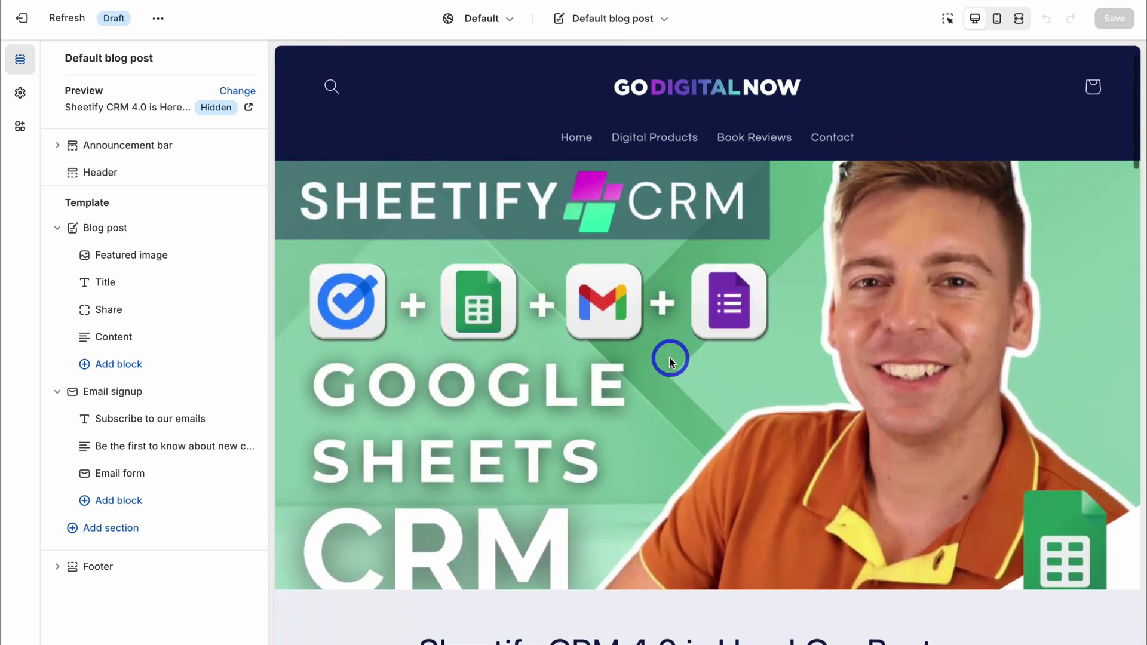
pyautogui.click(127, 255)
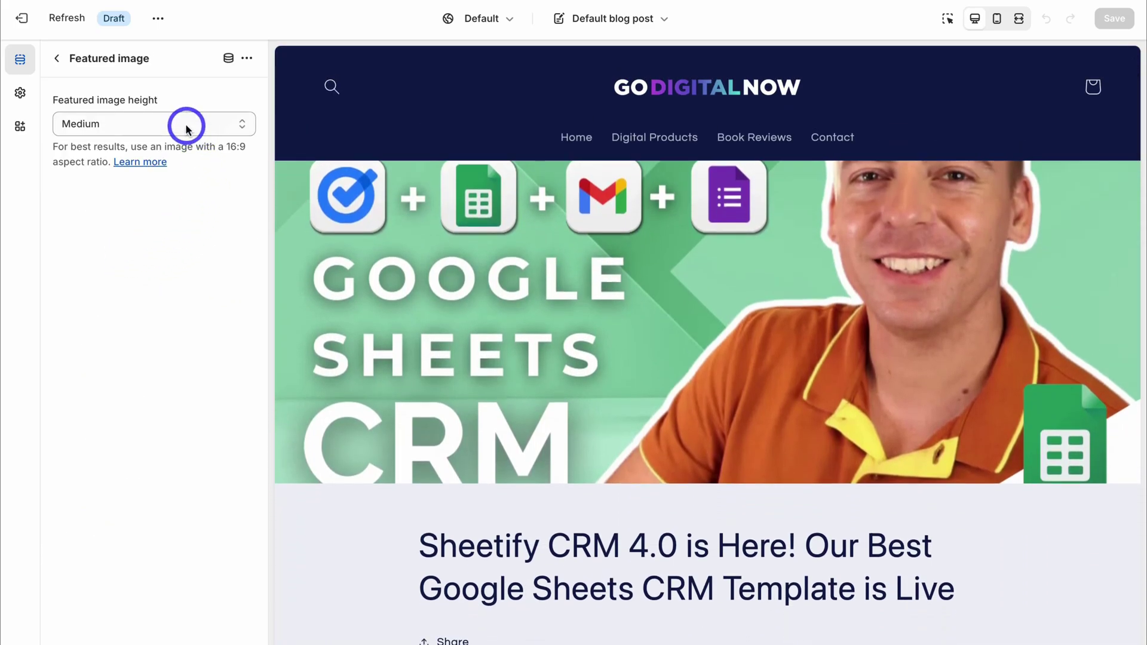
pyautogui.click(187, 129)
pyautogui.click(195, 91)
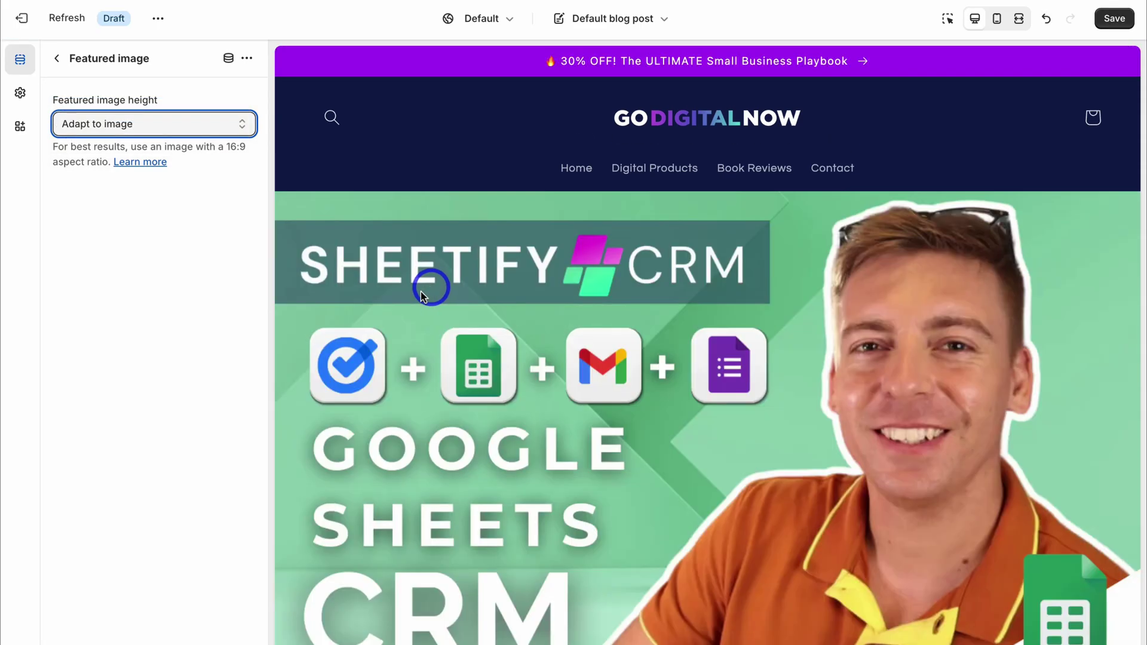
pyautogui.click(57, 59)
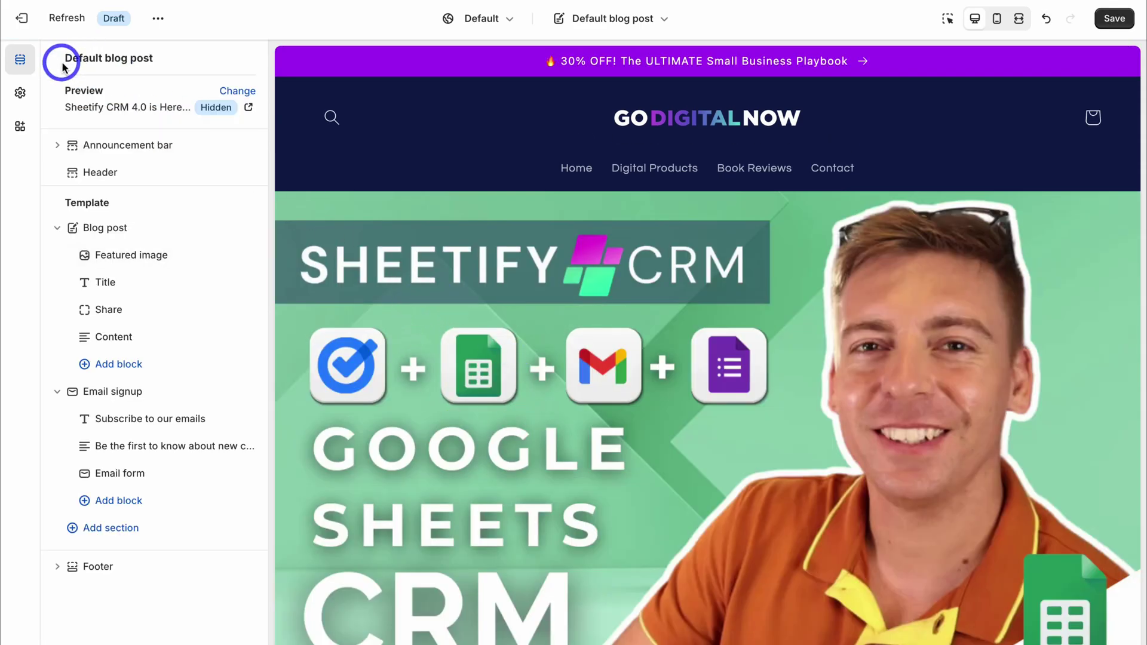
pyautogui.scroll(-15, 481, 338)
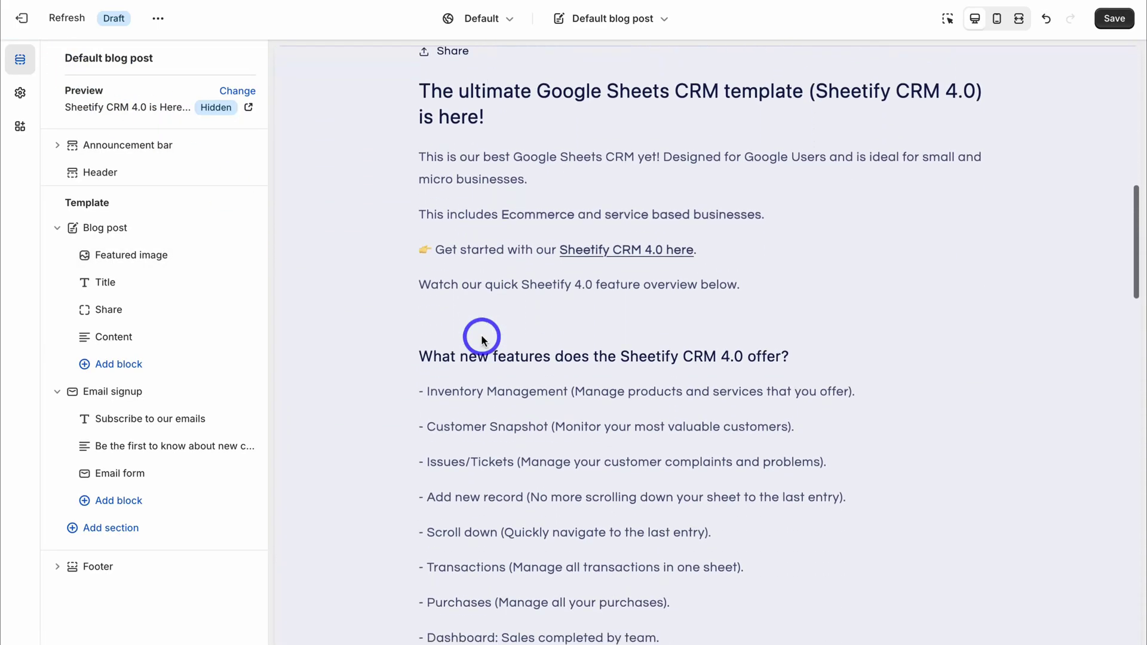
pyautogui.scroll(-15, 504, 323)
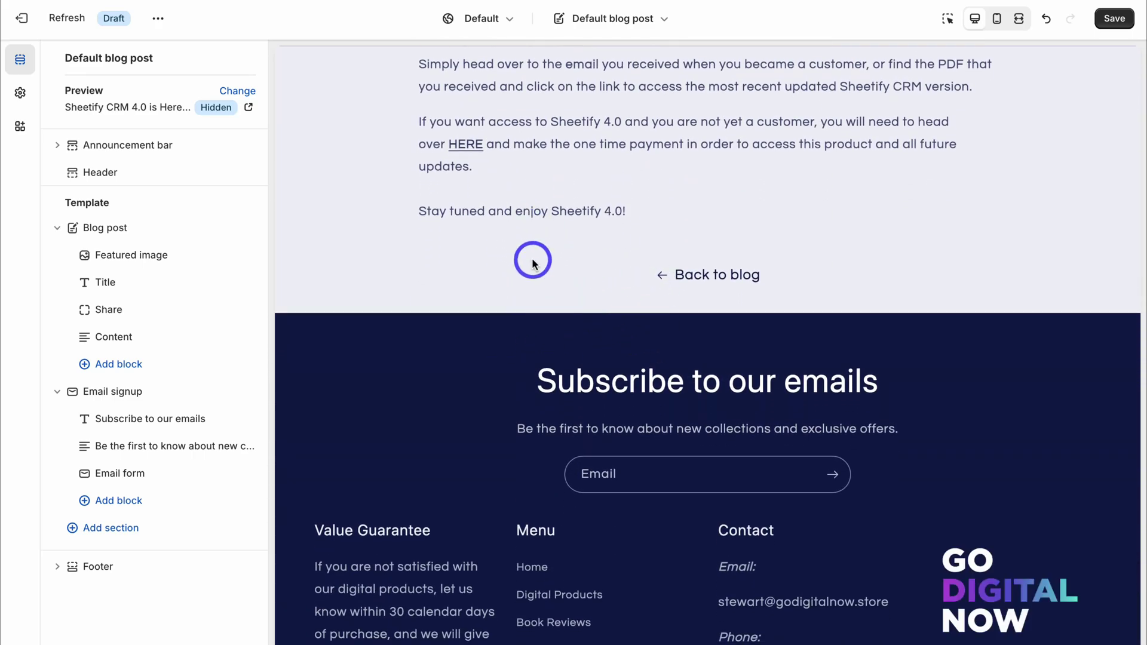
# Add a Featured product section with the Go Digital Now Playbook and move it above Email signup
pyautogui.click(133, 532)
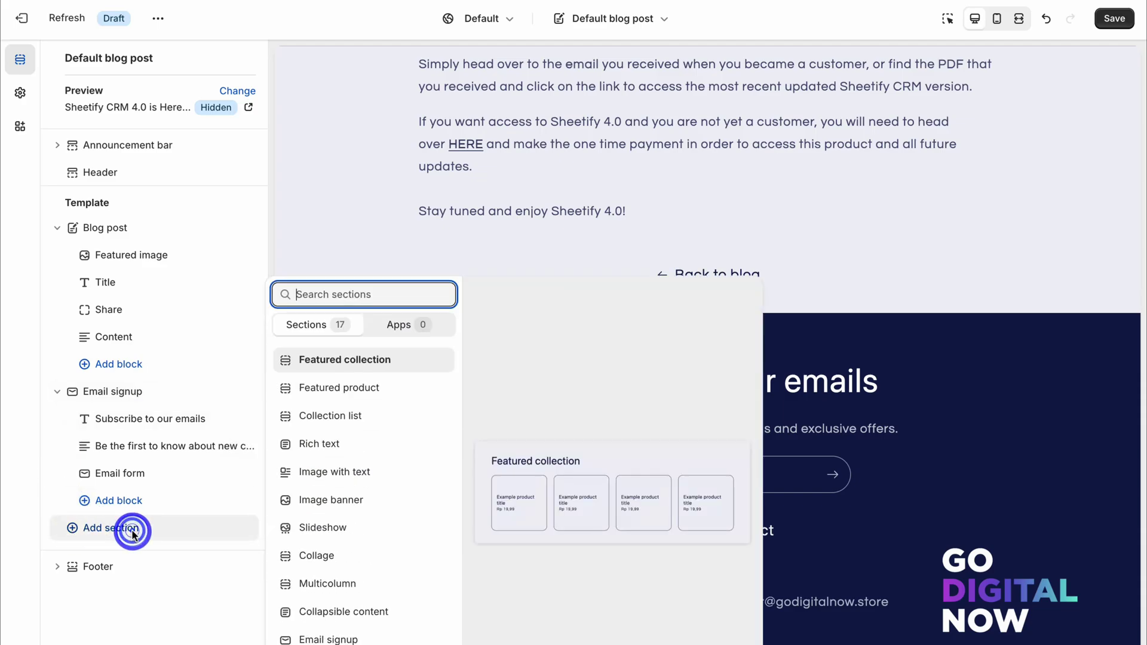
pyautogui.click(328, 393)
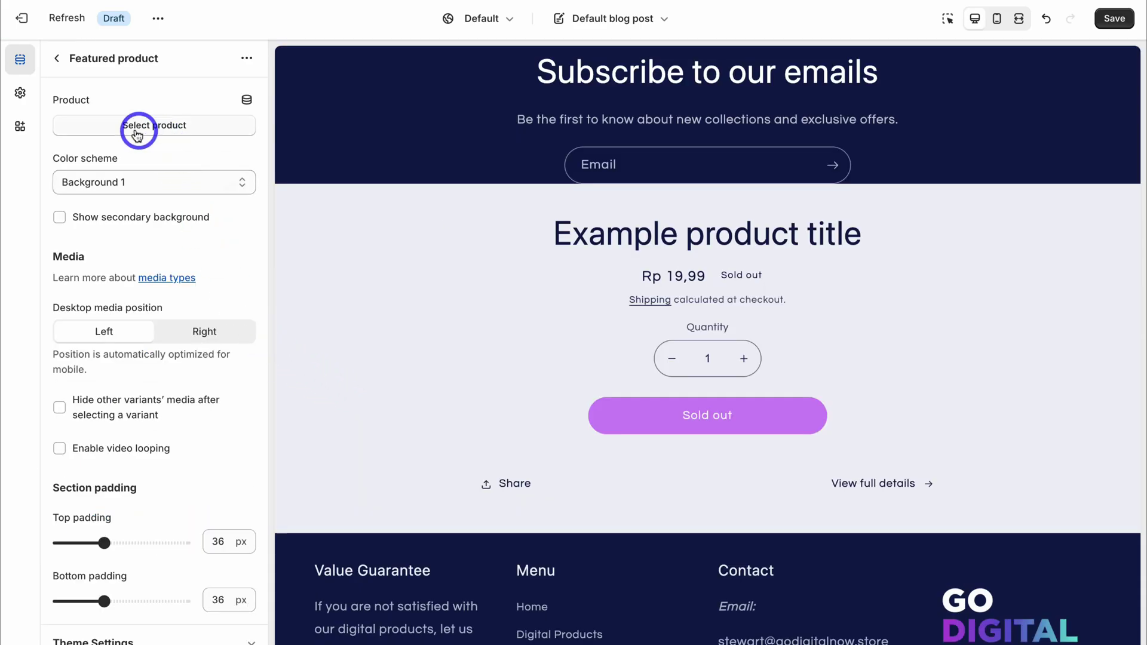
pyautogui.click(178, 127)
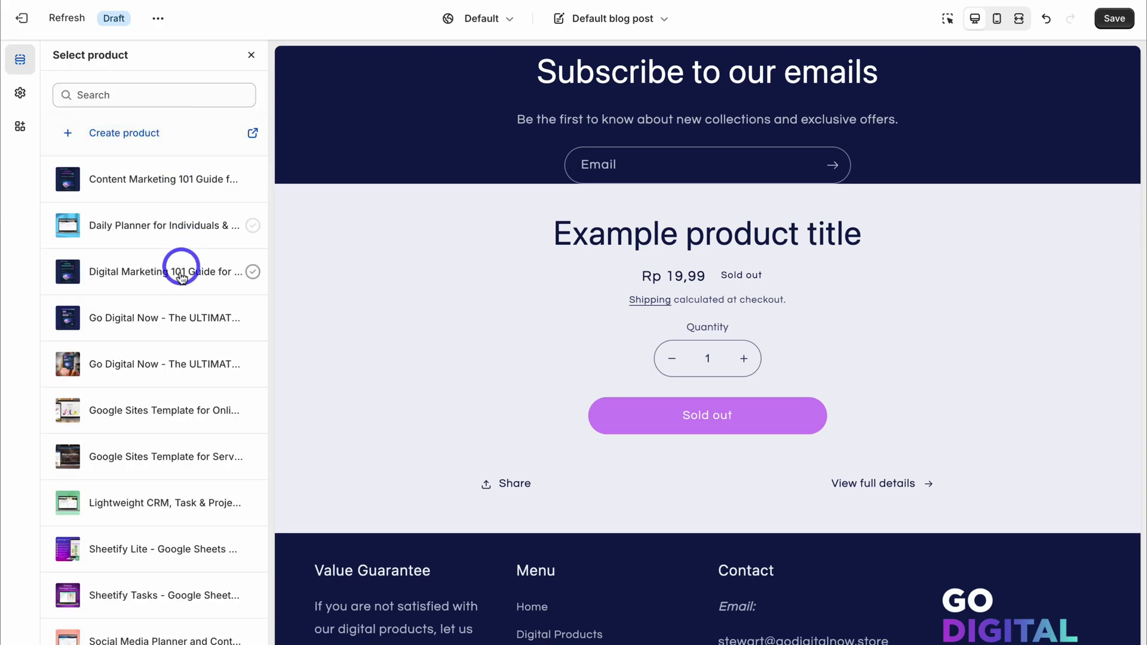
pyautogui.click(139, 320)
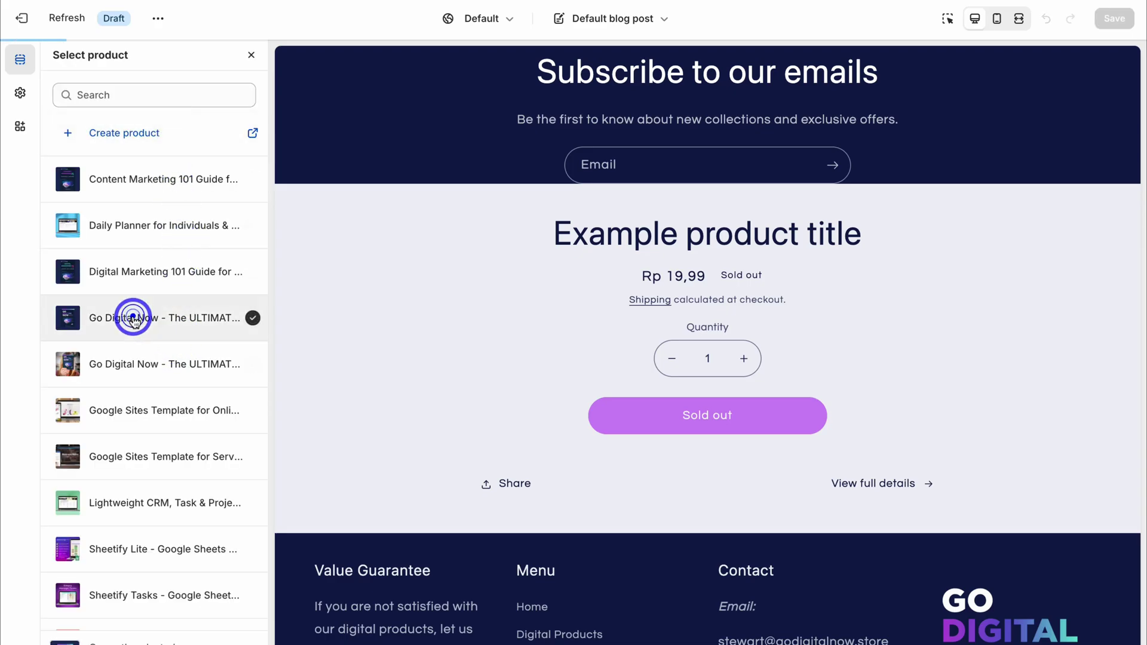
pyautogui.click(242, 635)
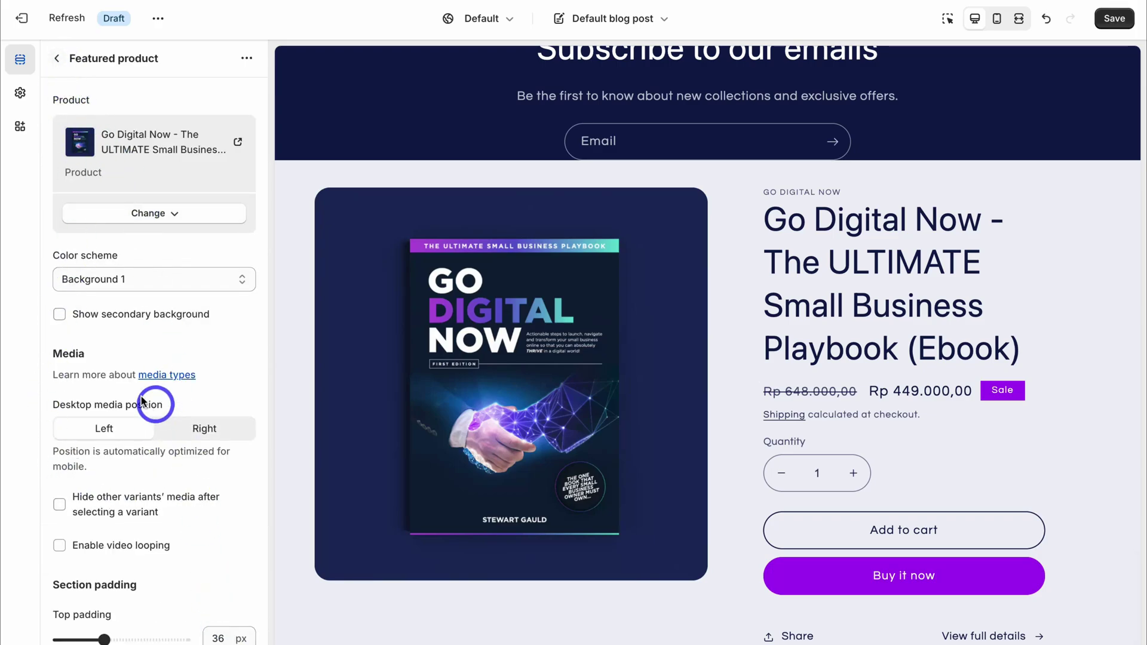
pyautogui.click(57, 58)
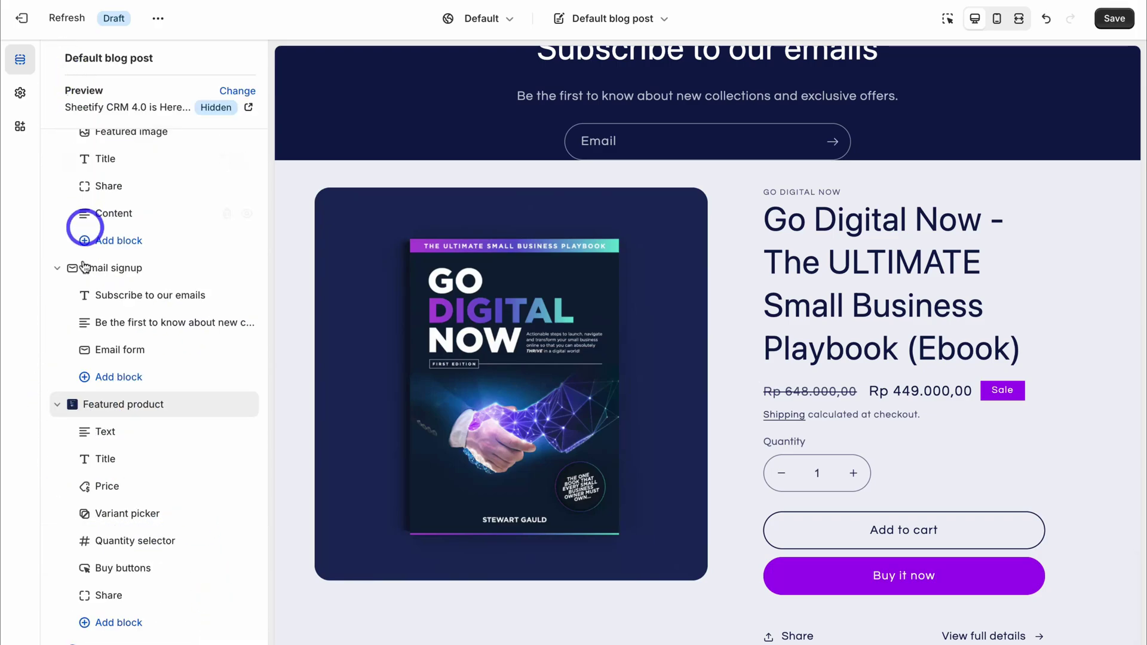
pyautogui.moveTo(87, 406); pyautogui.dragTo(89, 374)
# Scroll through the template preview to check the featured product layout
pyautogui.scroll(-5, 712, 354)
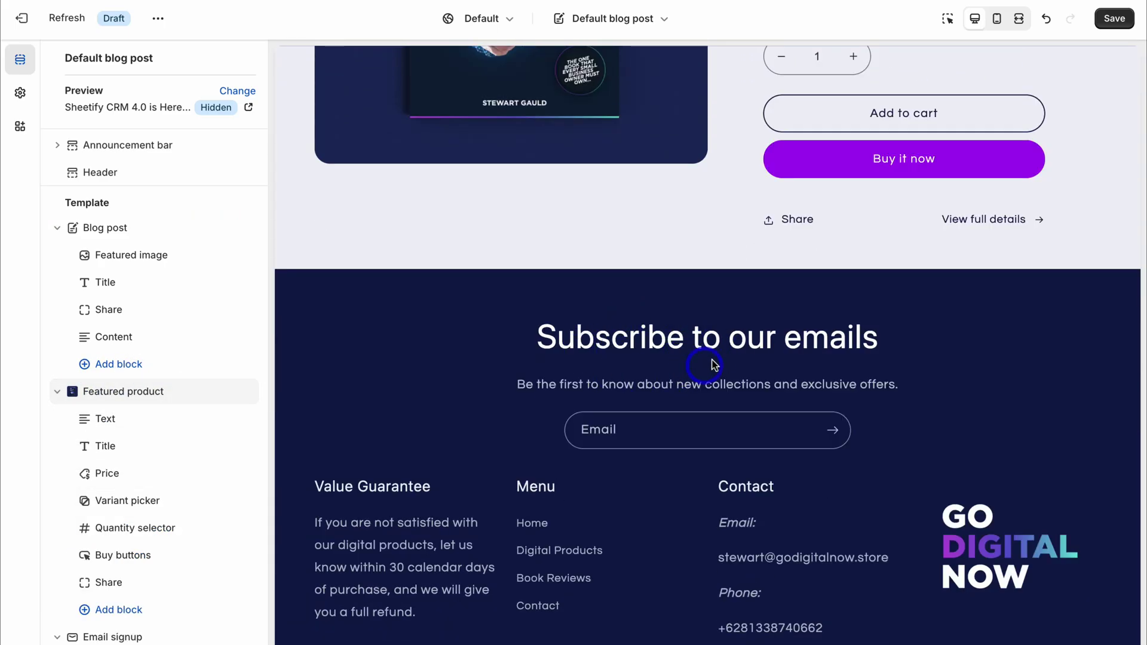
pyautogui.scroll(20, 711, 366)
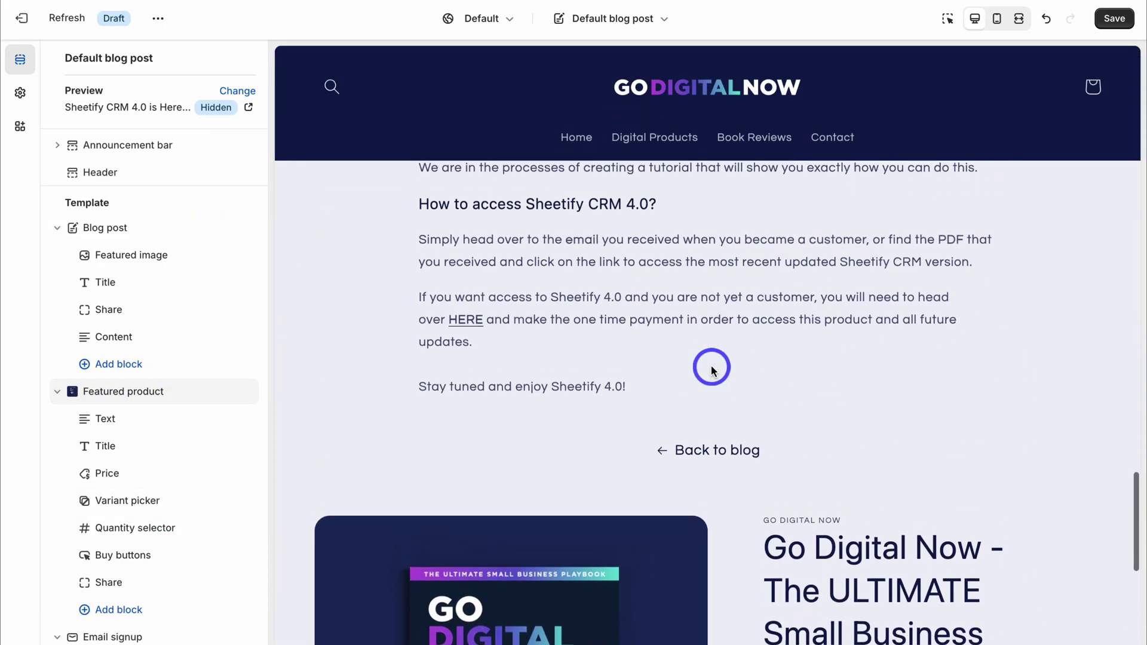
pyautogui.scroll(-10, 711, 366)
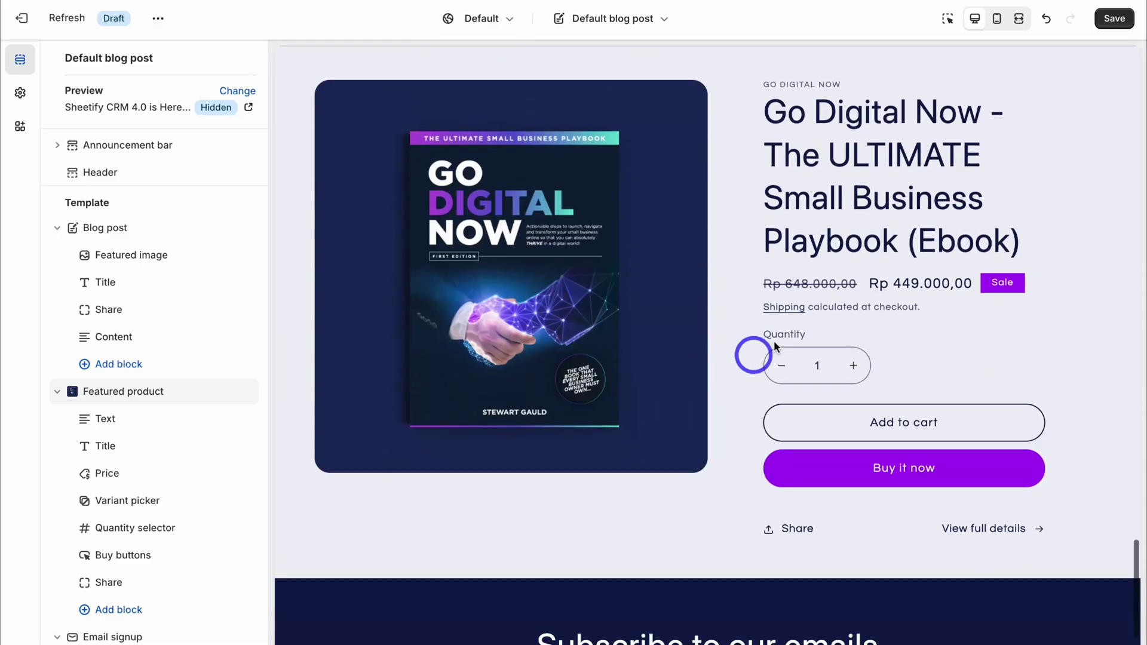
pyautogui.scroll(2, 735, 397)
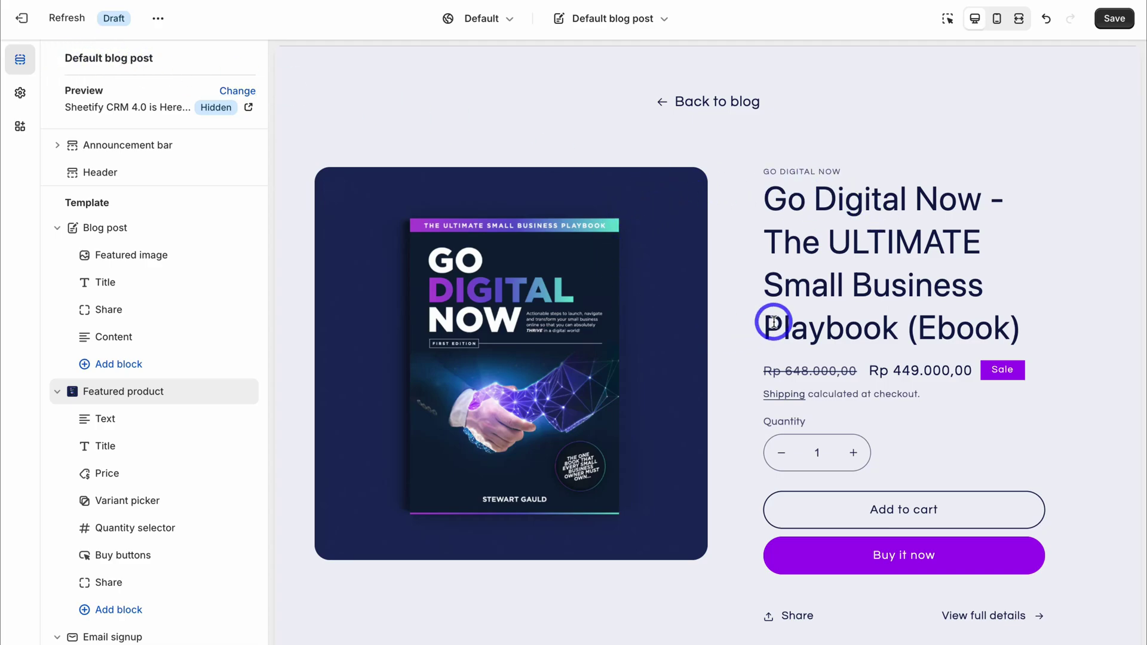
pyautogui.scroll(10, 773, 325)
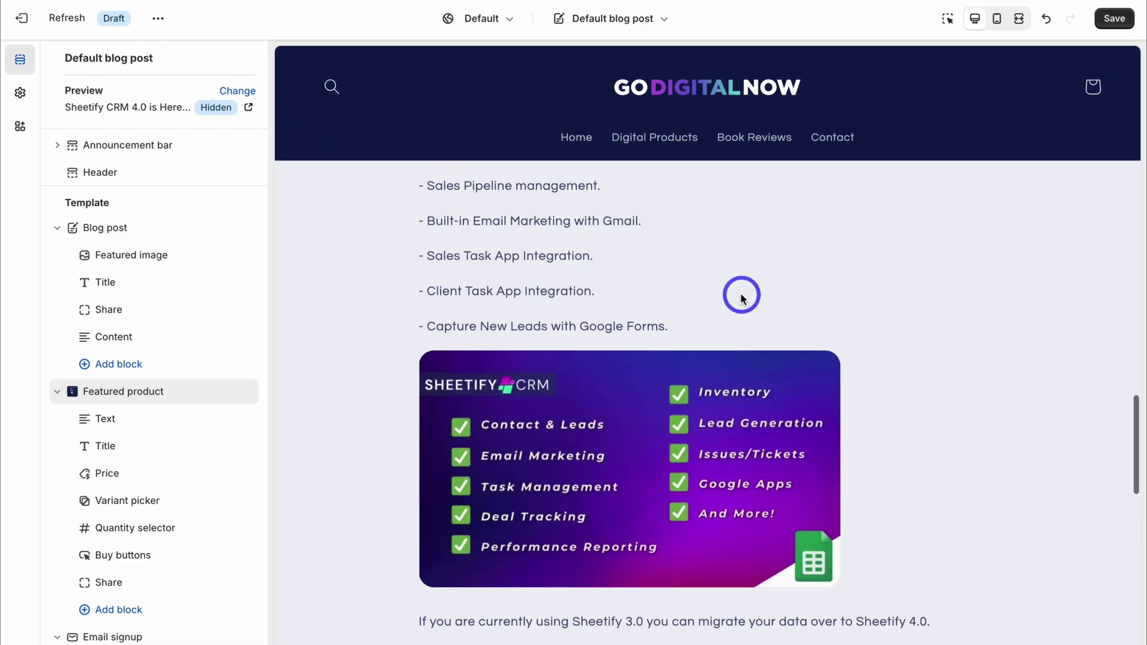
pyautogui.scroll(-8, 740, 293)
pyautogui.scroll(-5, 742, 294)
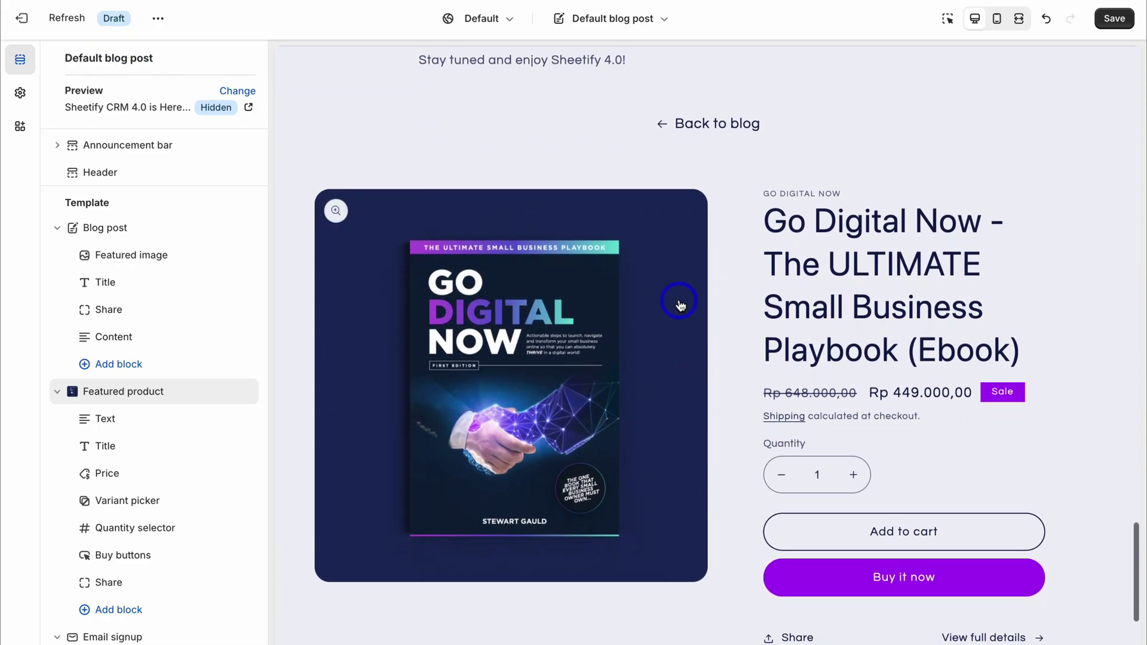
pyautogui.scroll(-2, 680, 305)
pyautogui.scroll(-3, 135, 436)
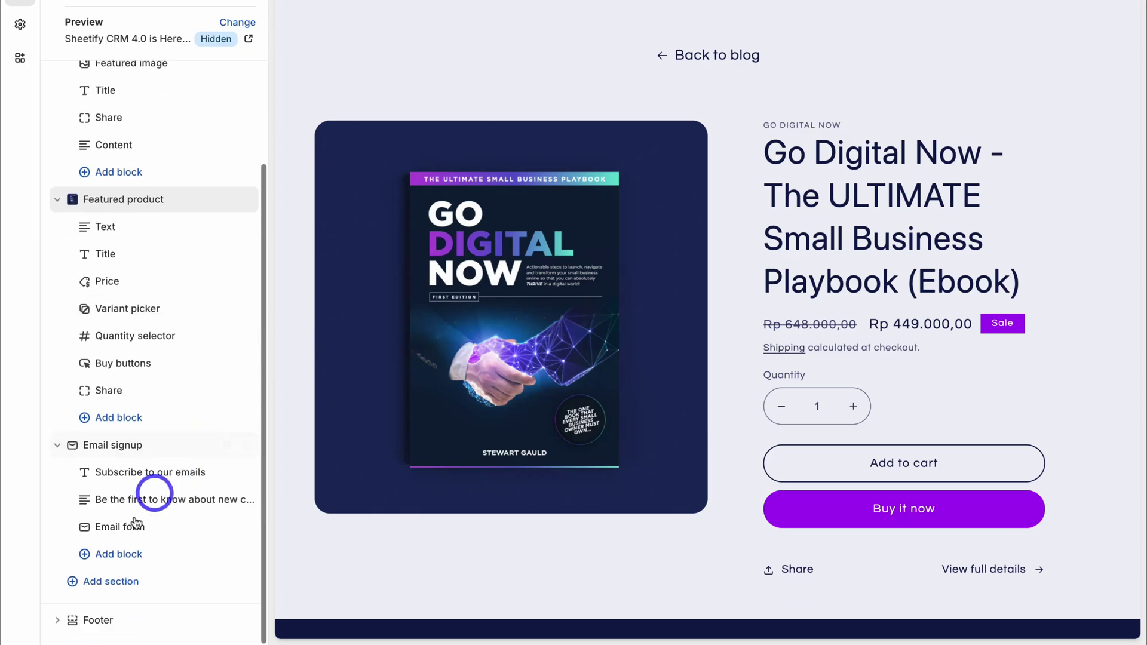
# Browse the available sections without adding any, then save the template changes
pyautogui.click(120, 587)
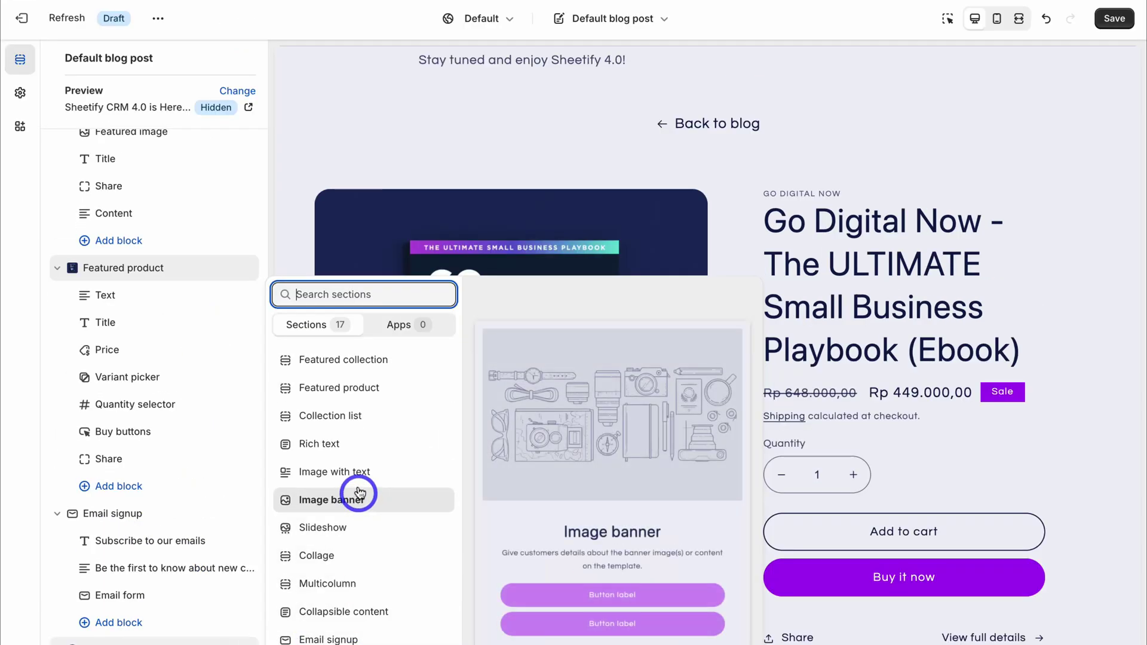
pyautogui.click(294, 241)
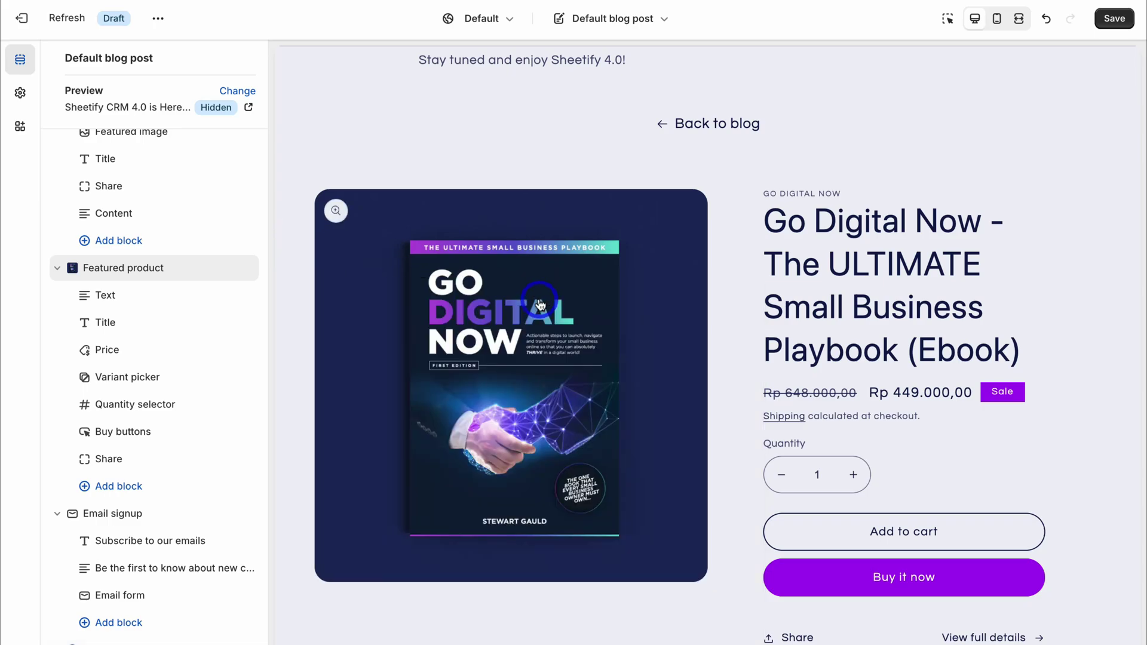
pyautogui.scroll(-8, 708, 356)
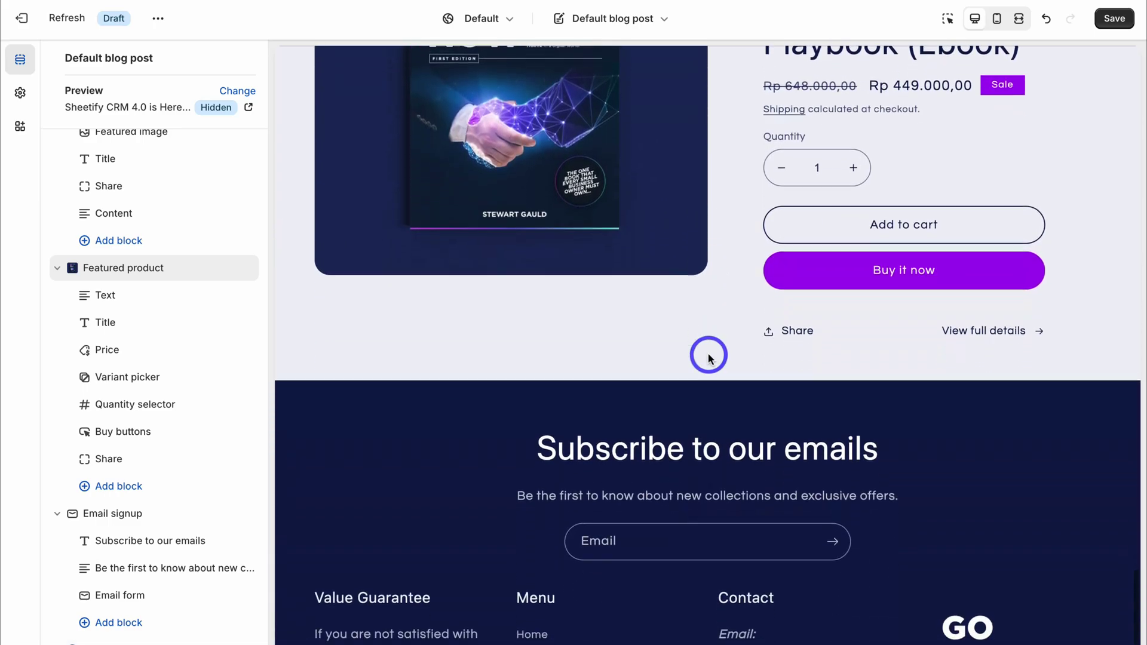
pyautogui.scroll(15, 711, 355)
pyautogui.click(1115, 18)
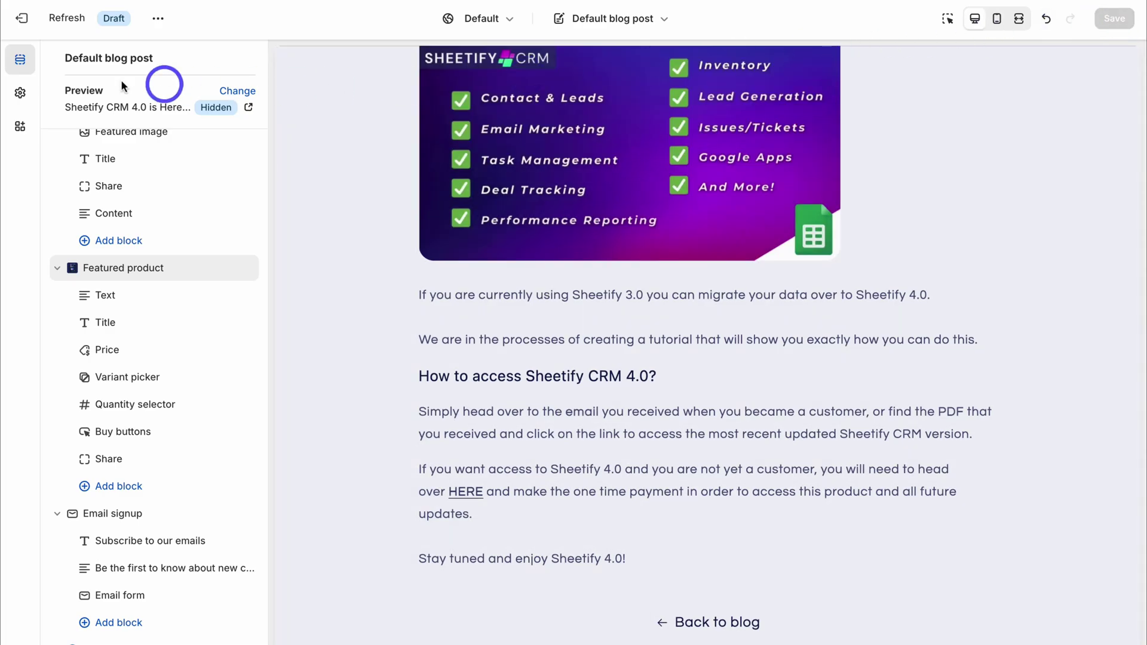
# Leave the theme editor and open the Sheetify CRM 4.0 post from Blog posts
pyautogui.click(21, 18)
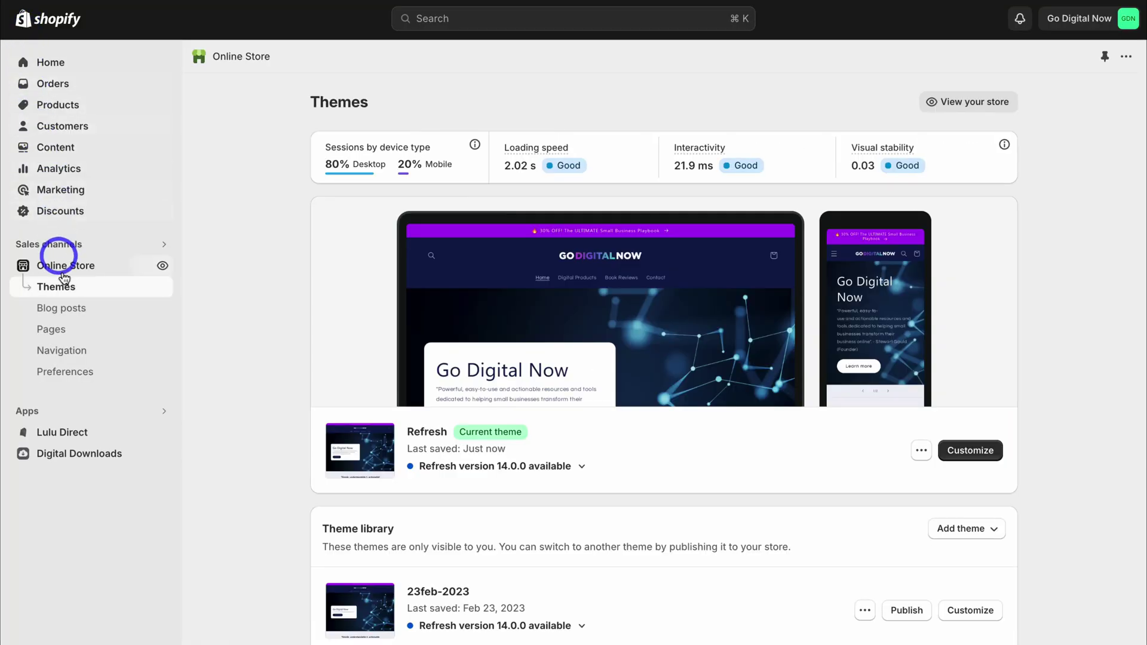
pyautogui.click(63, 307)
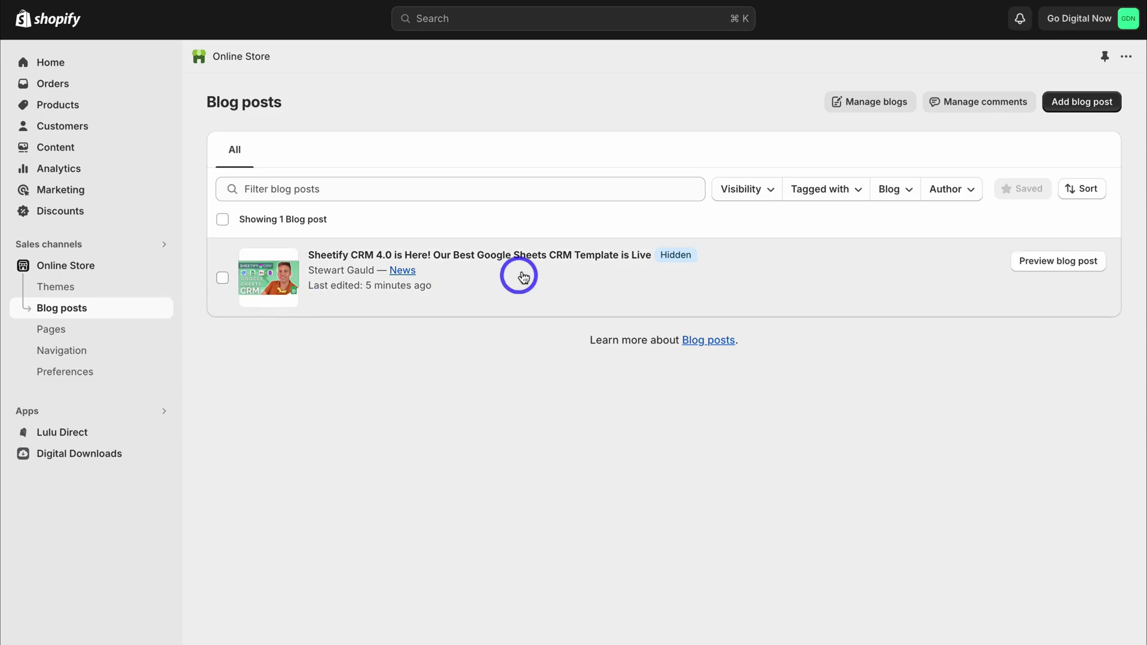
pyautogui.click(520, 266)
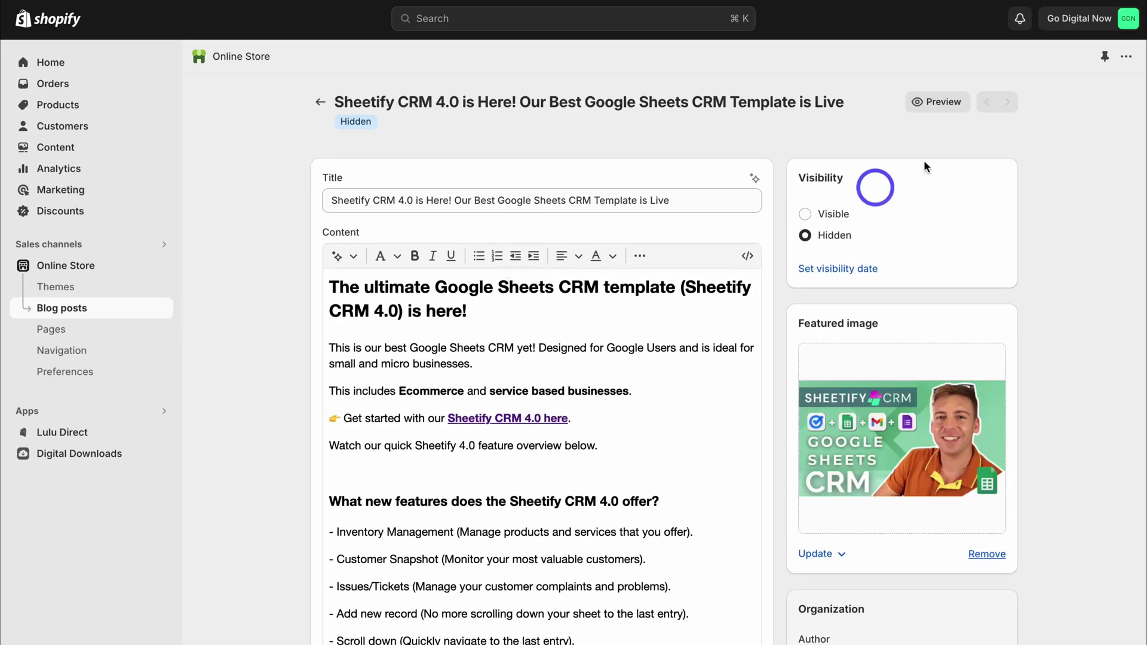
# Preview the post on the storefront and scroll through it to the featured product
pyautogui.click(954, 115)
pyautogui.scroll(-3, 1000, 218)
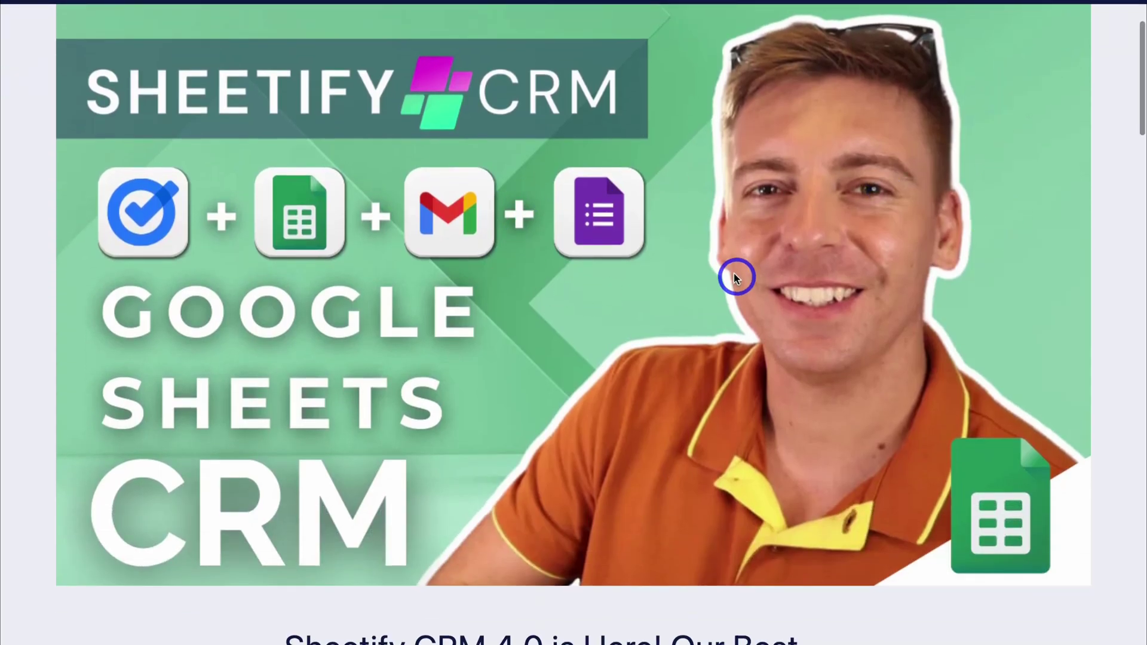
pyautogui.scroll(-4, 734, 275)
pyautogui.scroll(-20, 734, 275)
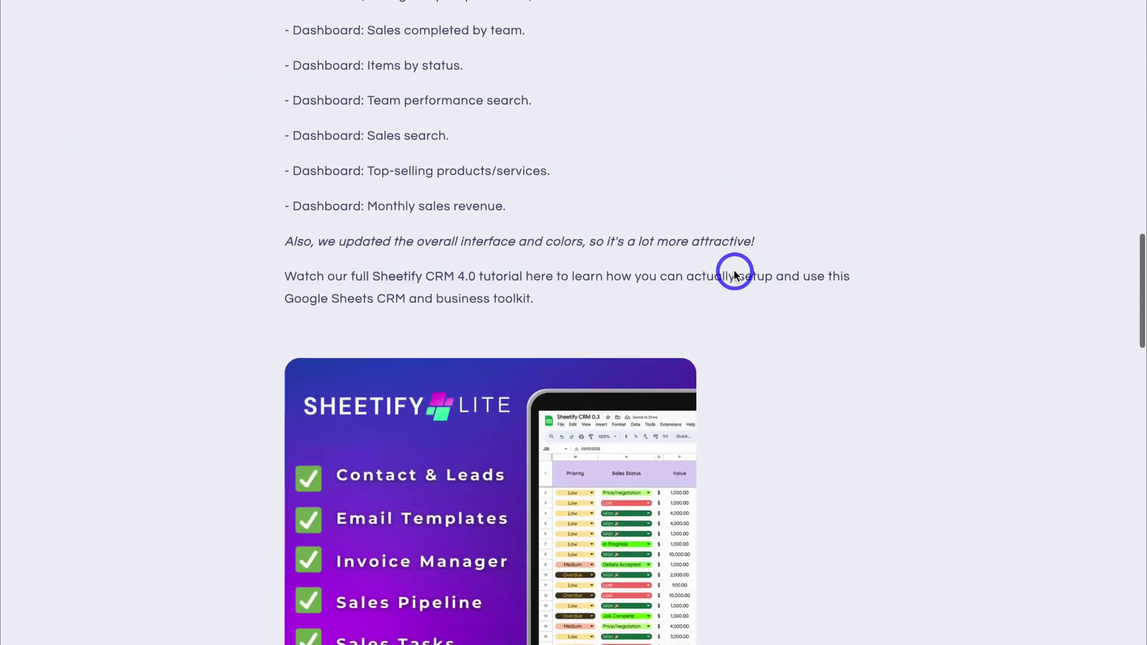
pyautogui.scroll(-20, 734, 274)
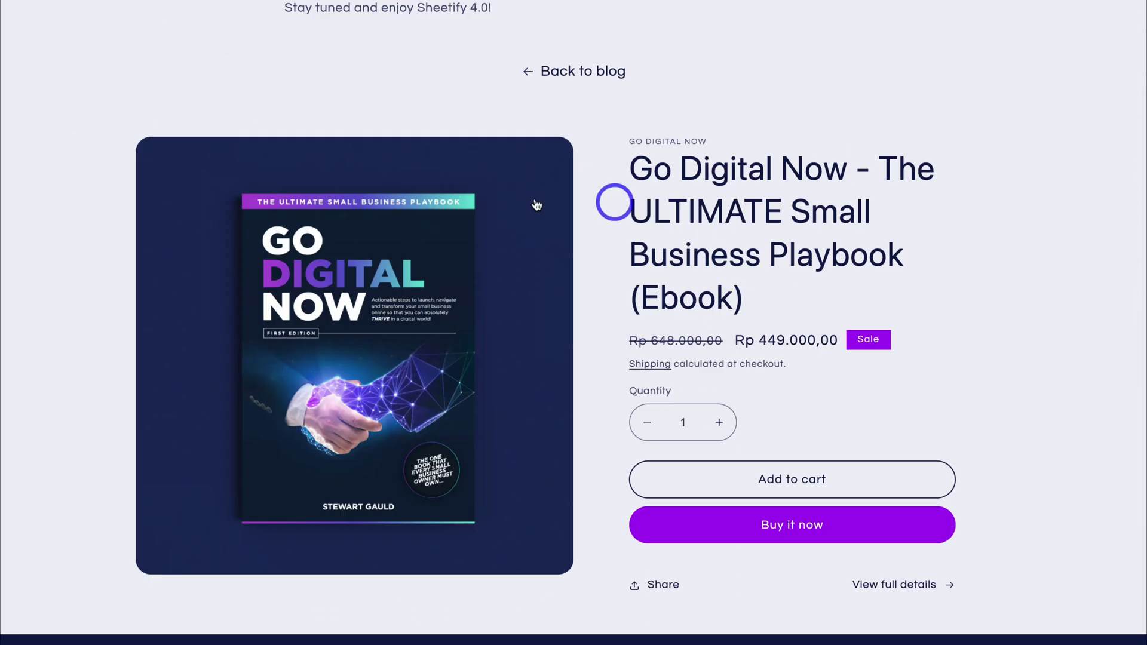
pyautogui.scroll(-8, 732, 256)
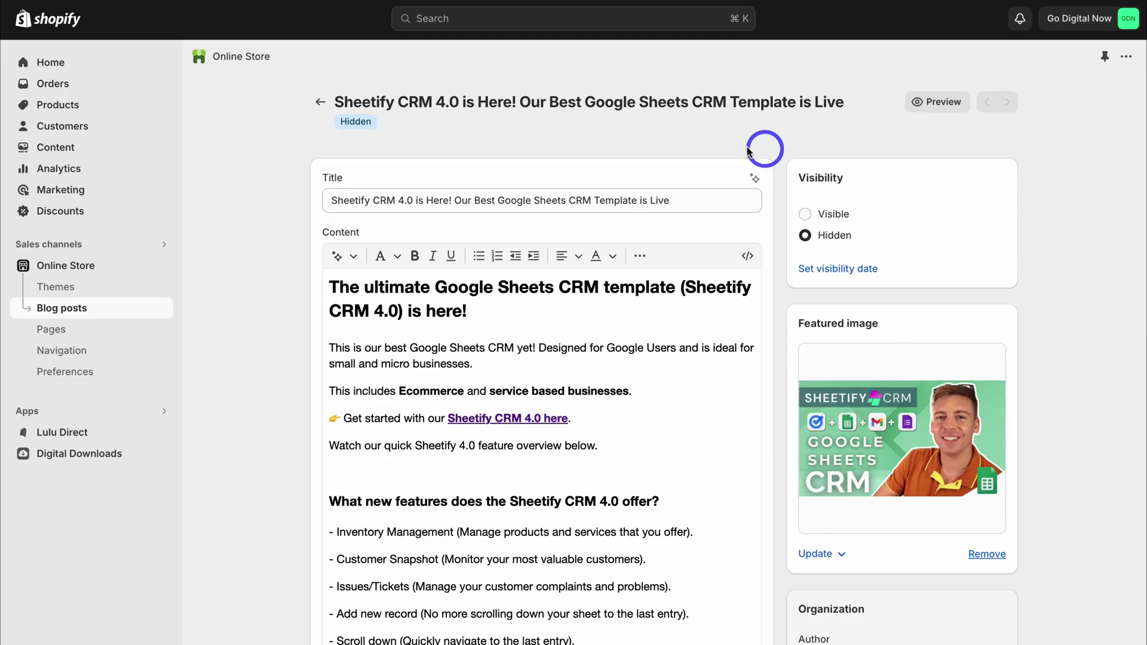
# Make the Sheetify CRM 4.0 post Visible, save it, and go to Navigation
pyautogui.click(806, 215)
pyautogui.click(998, 19)
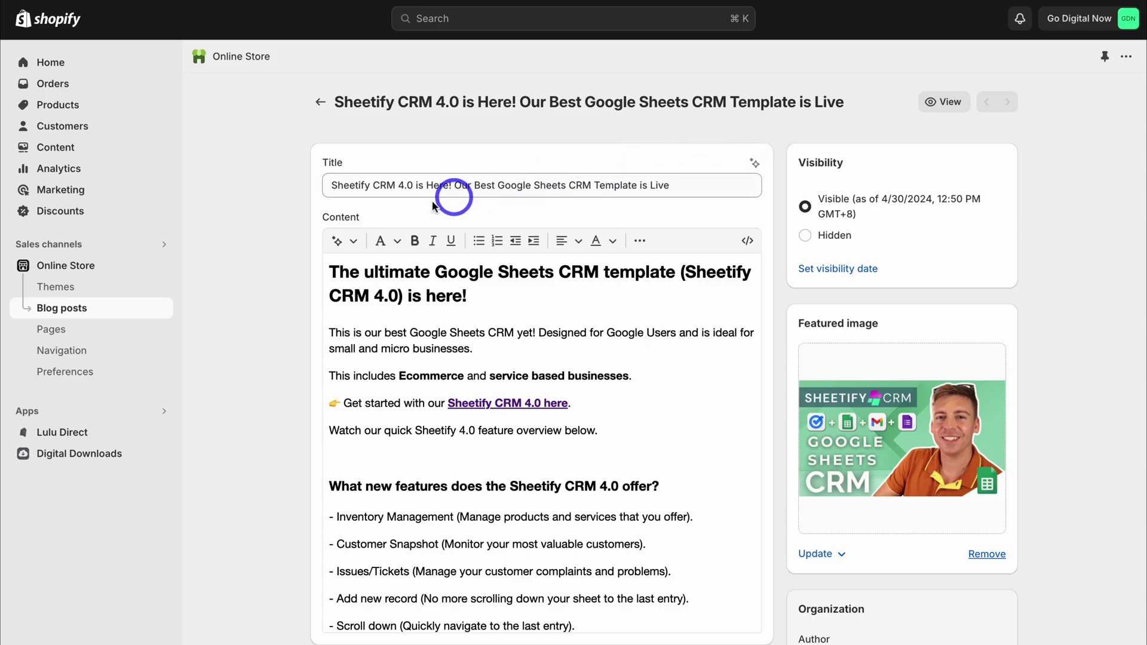
pyautogui.click(86, 354)
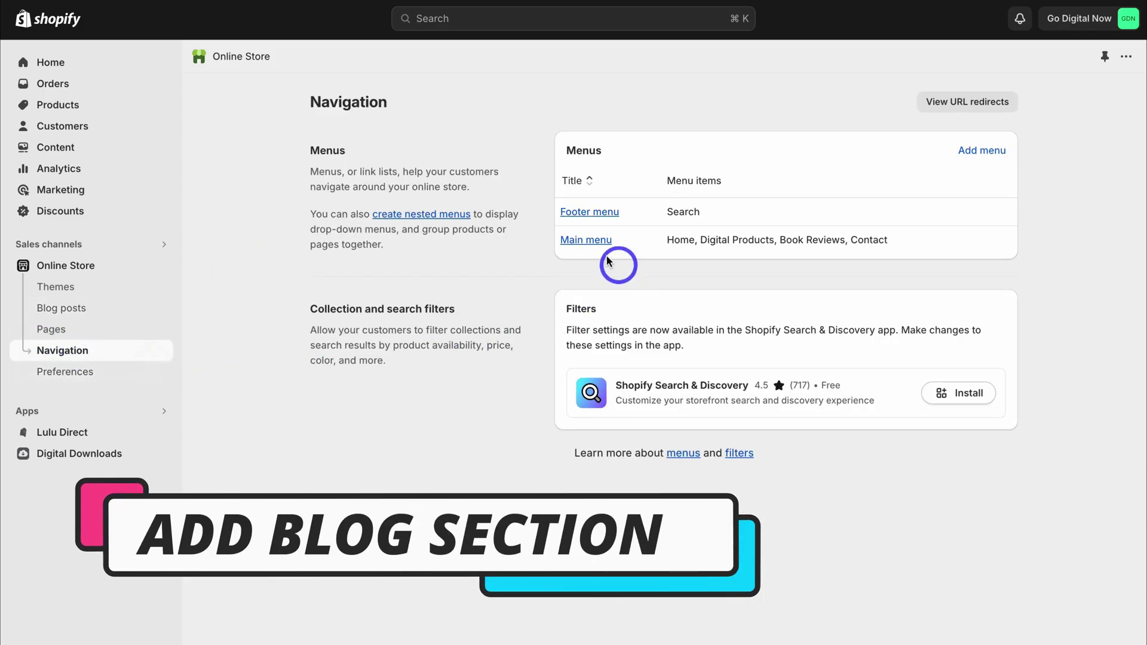
# Start a new Main menu item named News that links to Blogs > News
pyautogui.click(579, 241)
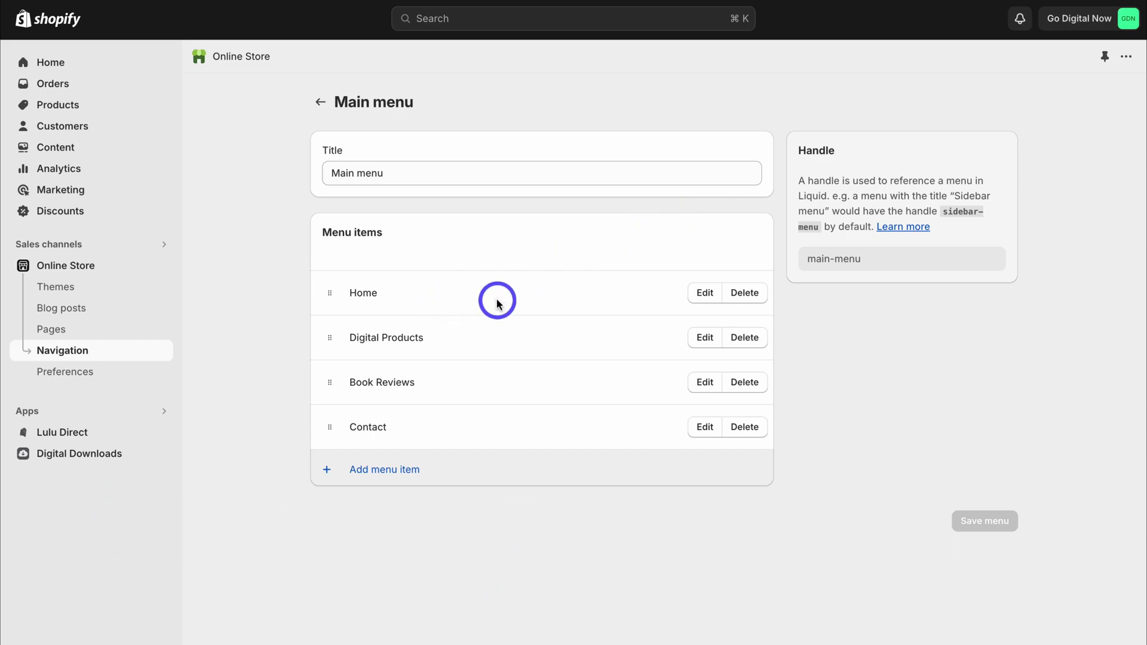
pyautogui.click(369, 475)
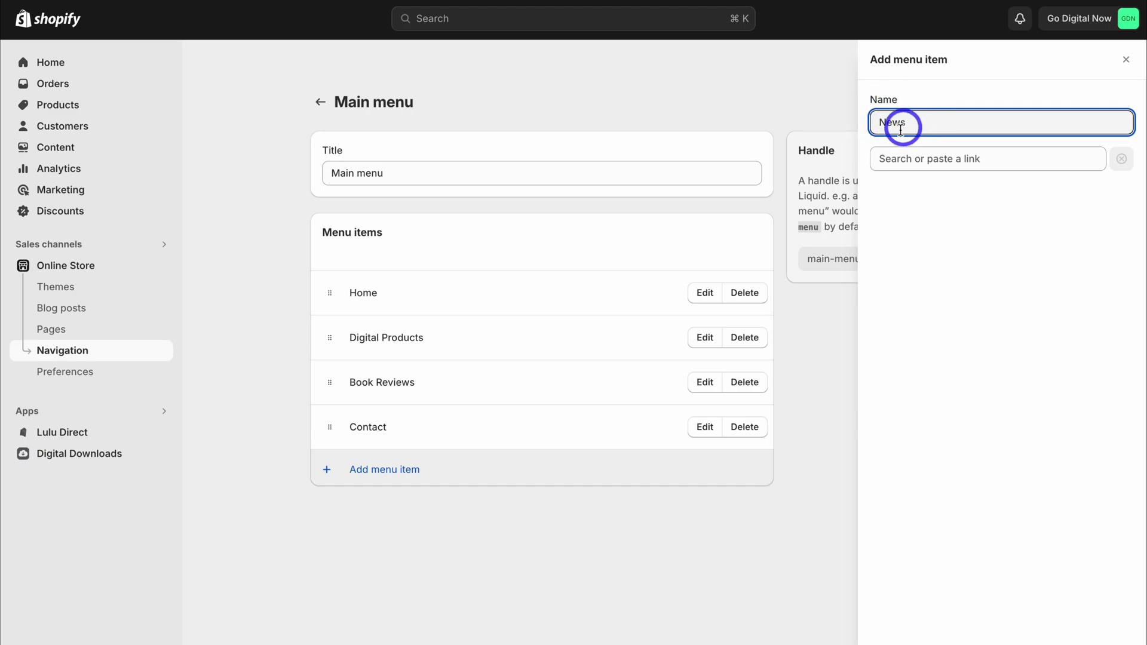
pyautogui.click(880, 161)
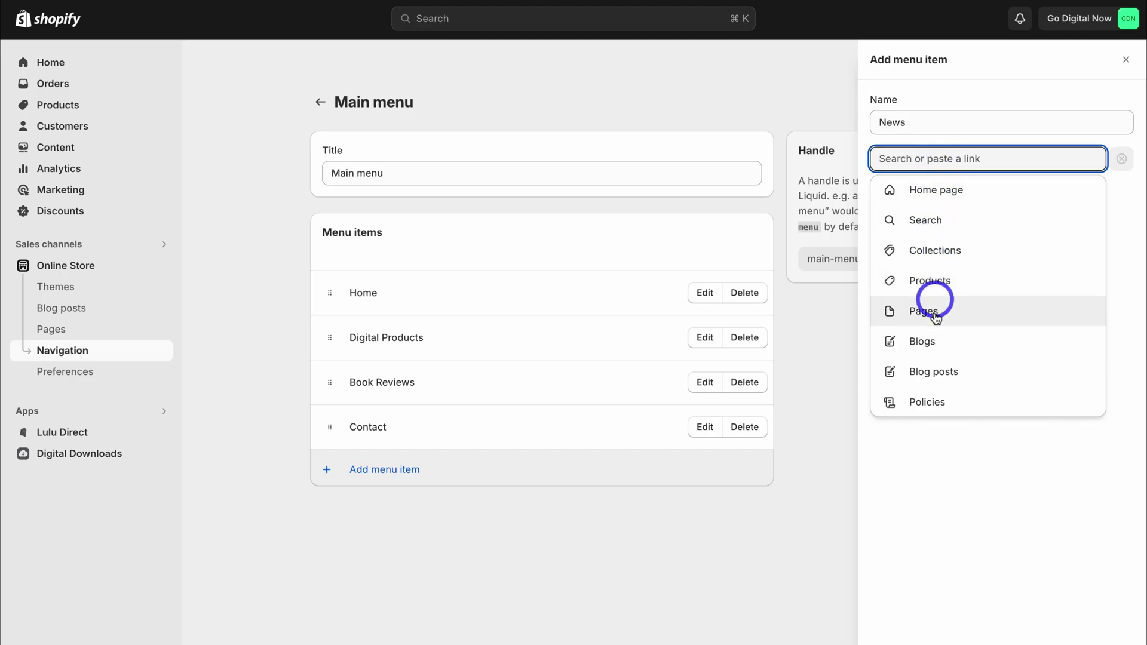
pyautogui.click(914, 341)
pyautogui.click(922, 227)
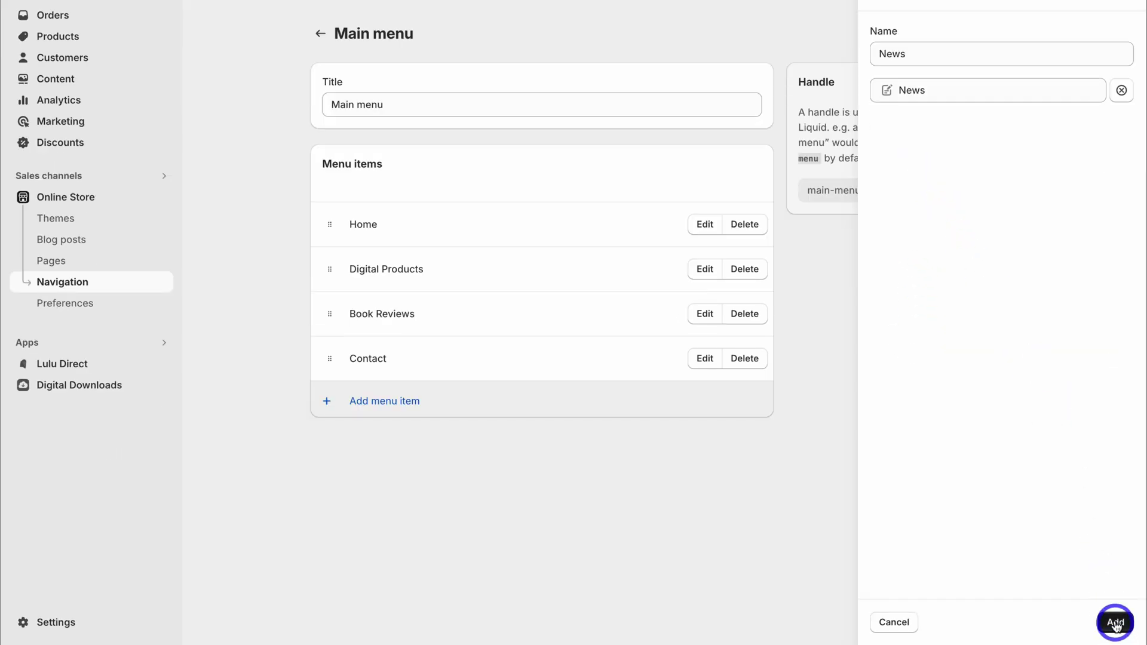